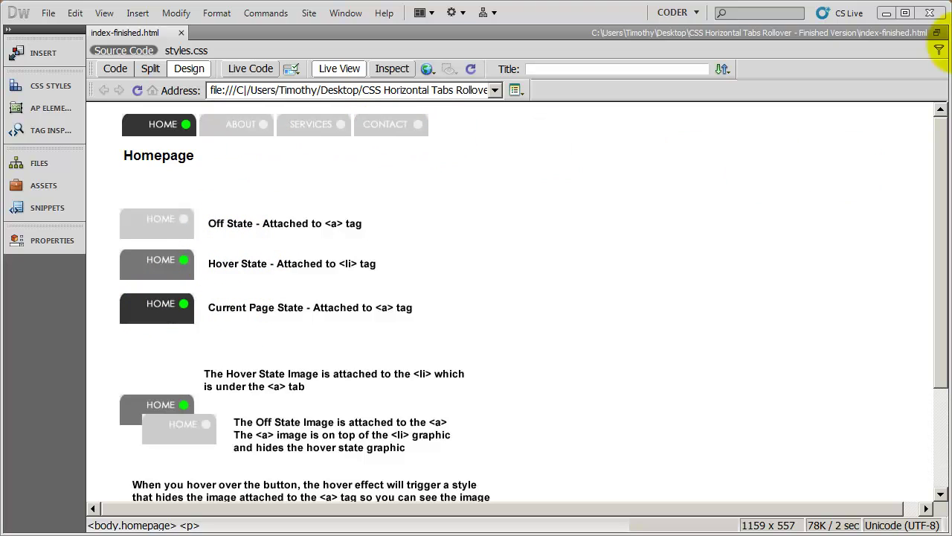
# Switch from Dreamweaver to the Fireworks document with the four navigation buttons and show its list of pages
pyautogui.click(886, 13)
pyautogui.click(595, 15)
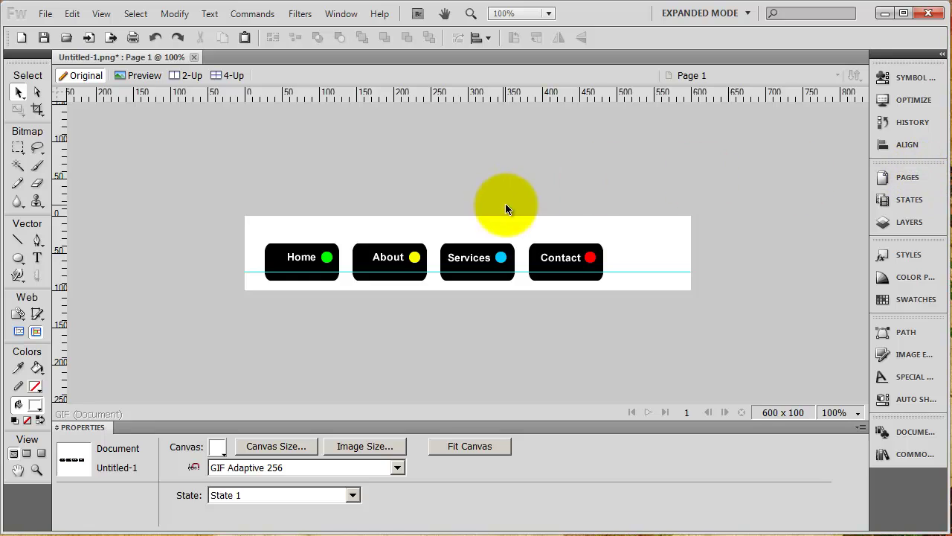
pyautogui.click(909, 176)
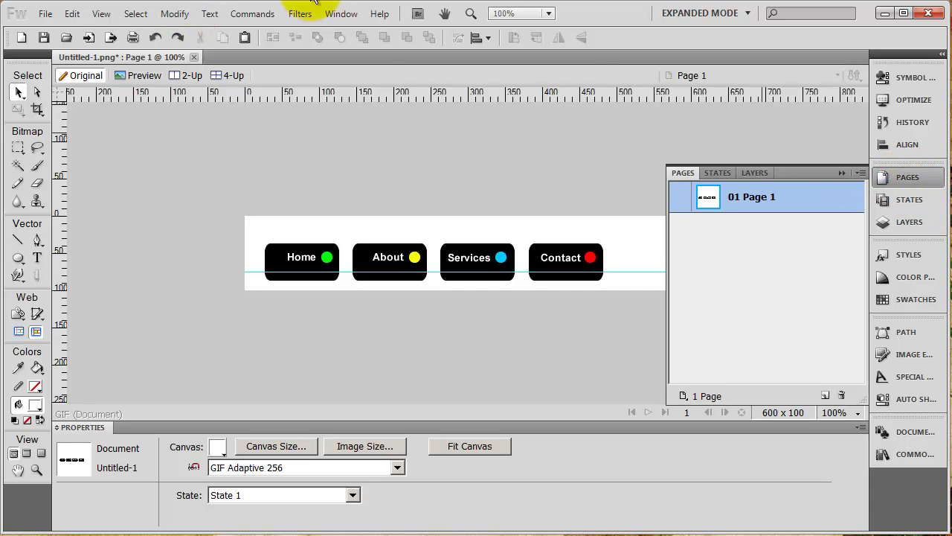
pyautogui.click(342, 17)
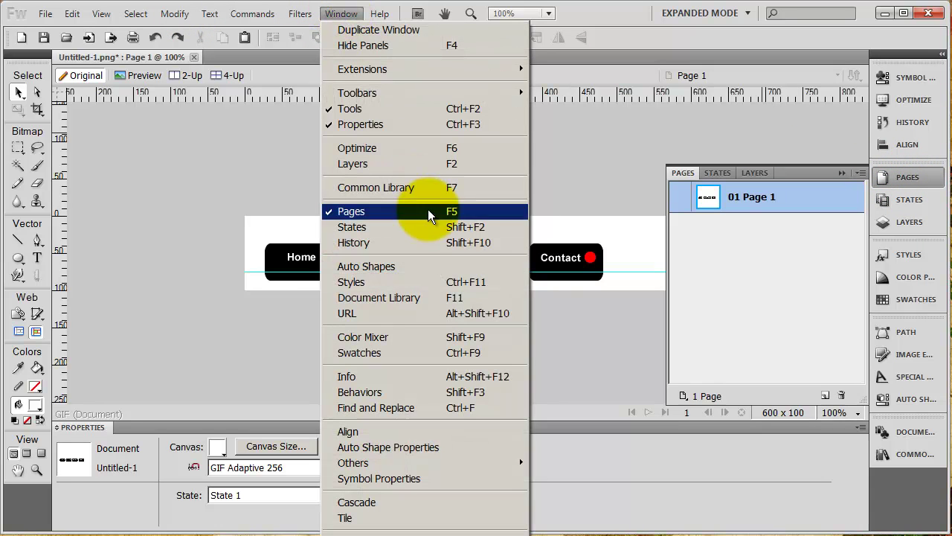
pyautogui.click(803, 170)
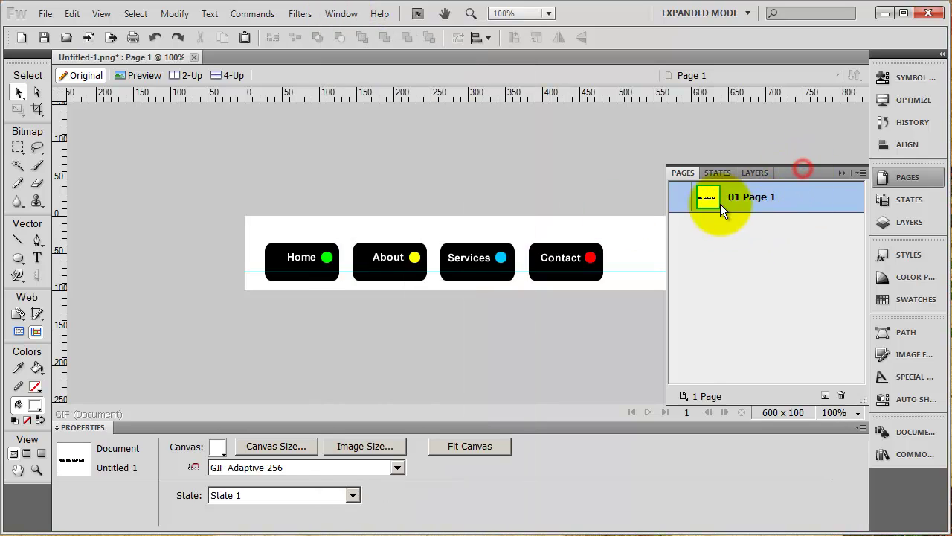
# Rename the document's only page as "Current State"
pyautogui.rightClick(760, 195)
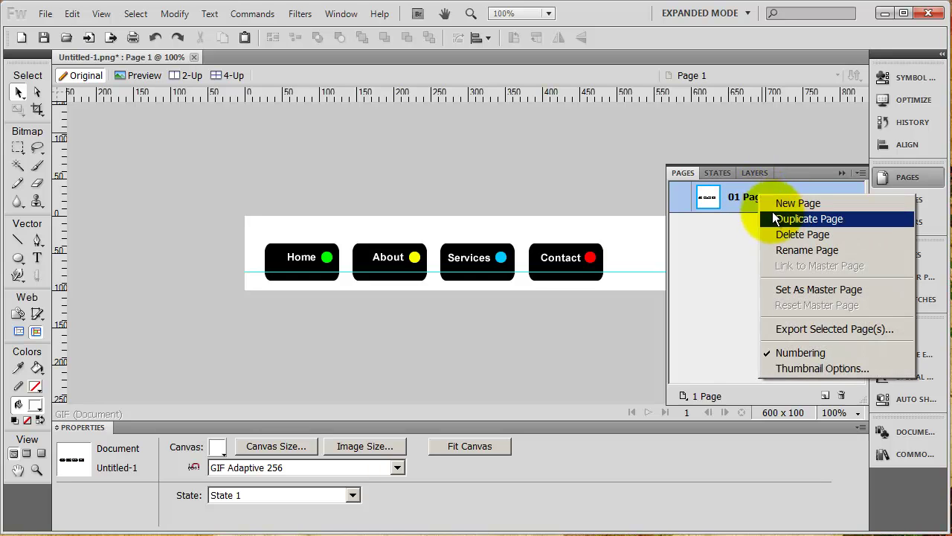
pyautogui.click(792, 249)
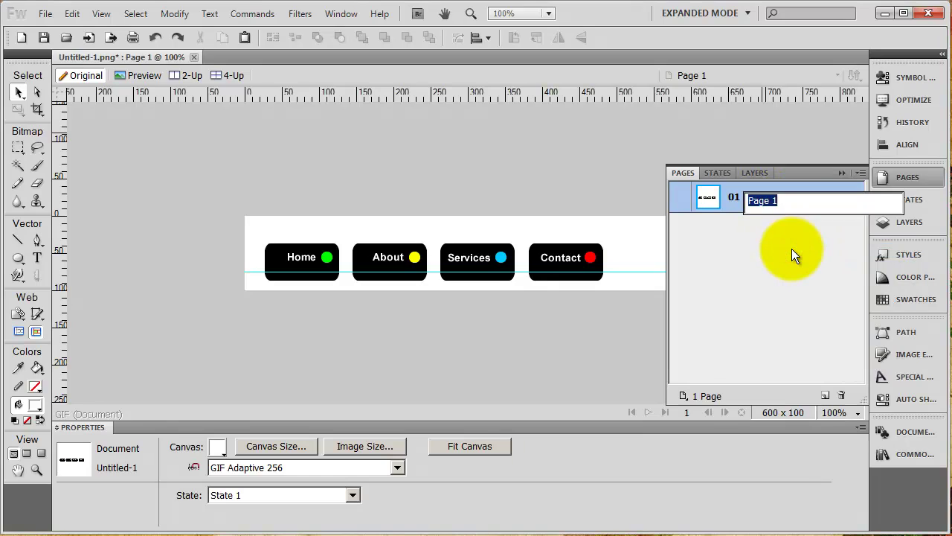
pyautogui.write('Current State')
pyautogui.press('Return')
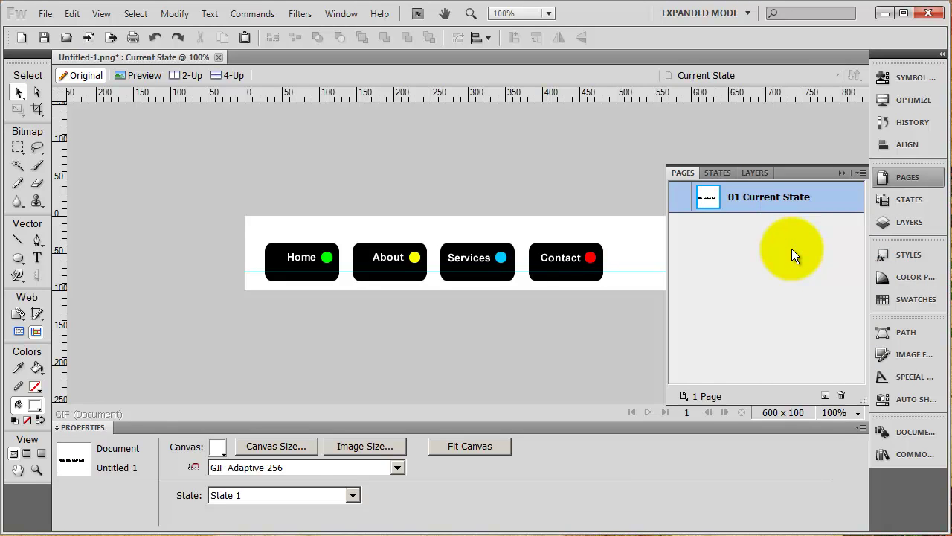
pyautogui.click(747, 250)
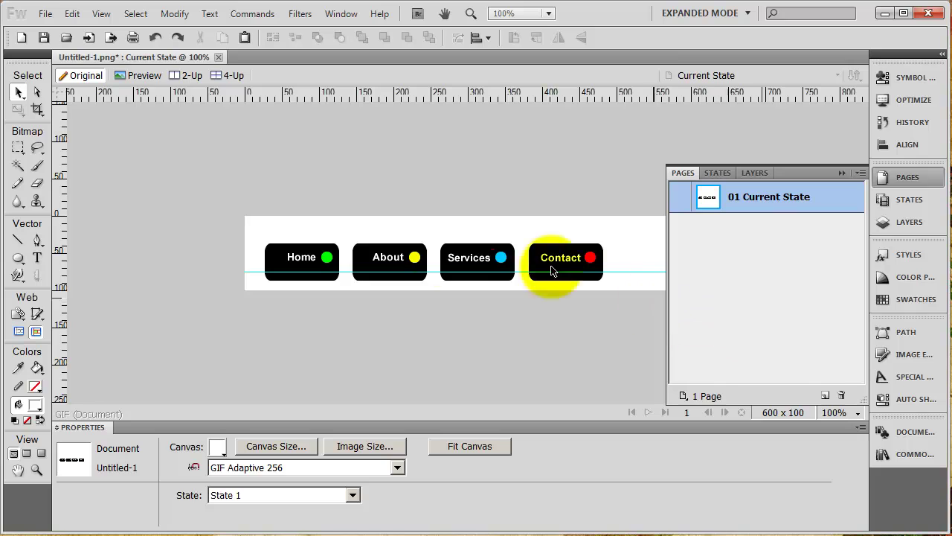
pyautogui.click(302, 277)
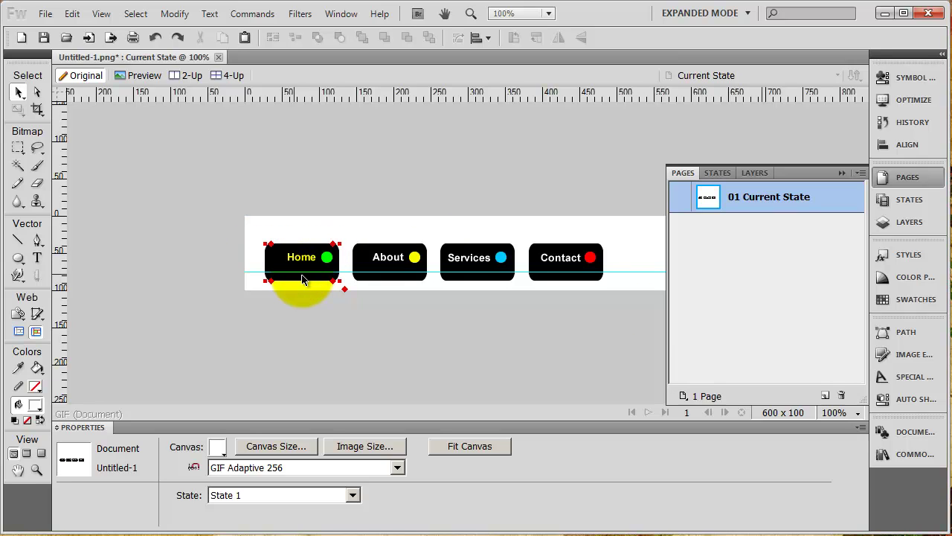
pyautogui.click(299, 264)
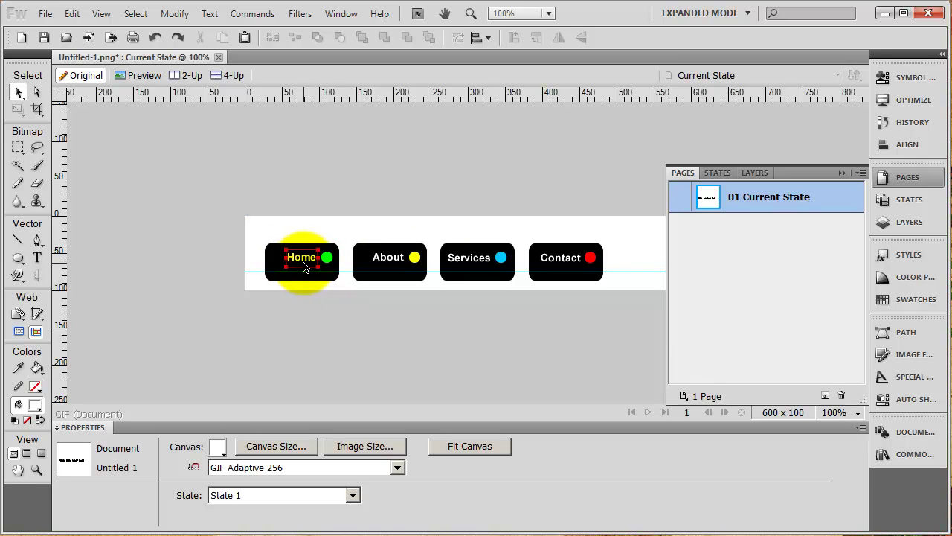
pyautogui.click(327, 260)
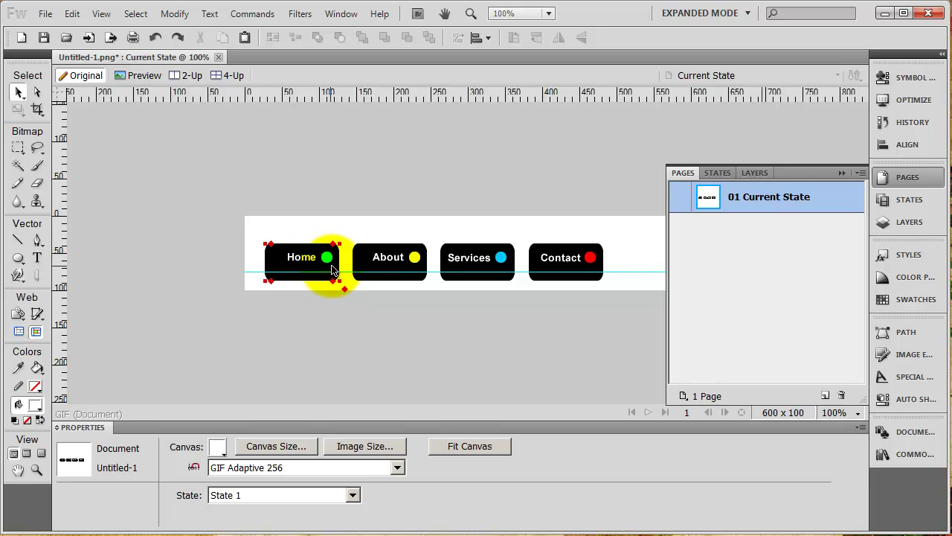
pyautogui.click(415, 262)
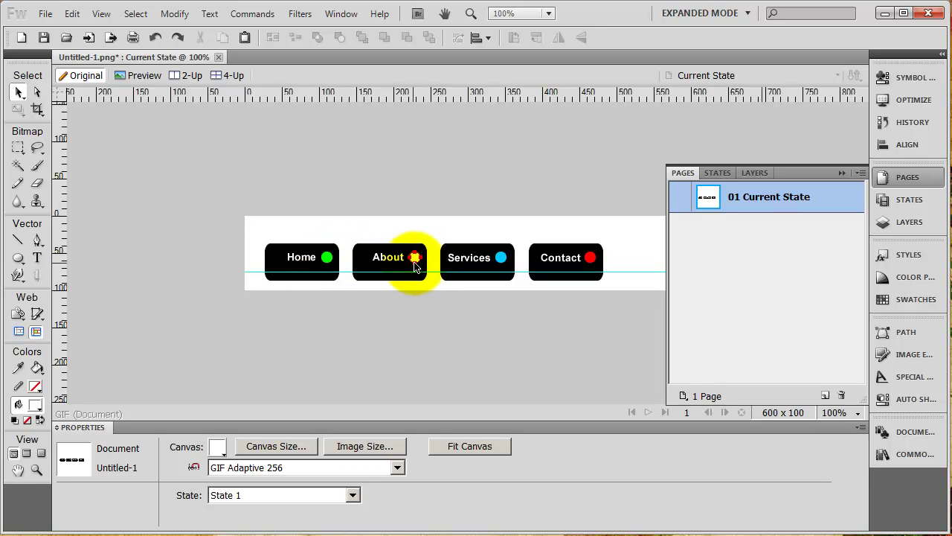
pyautogui.click(756, 300)
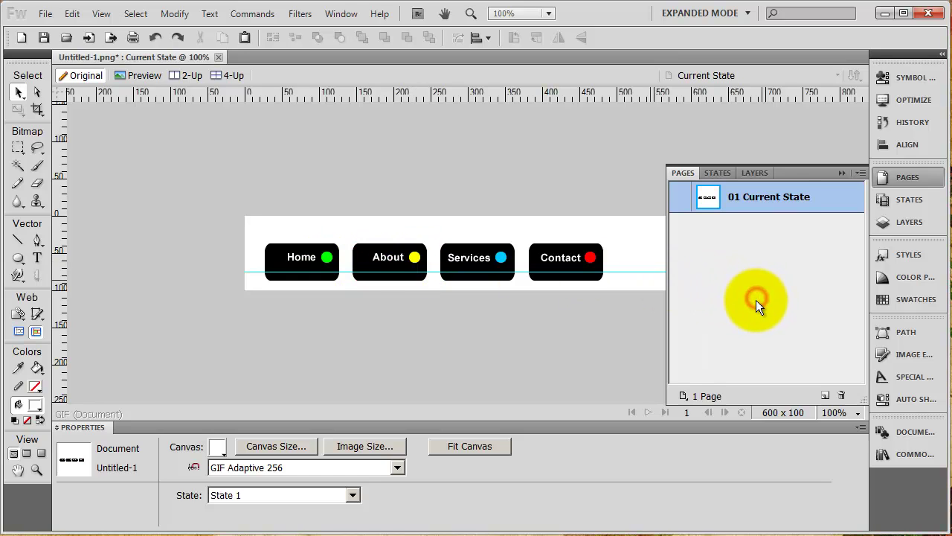
# Duplicate the Current State page and rename the copy as "Hover State"
pyautogui.rightClick(762, 196)
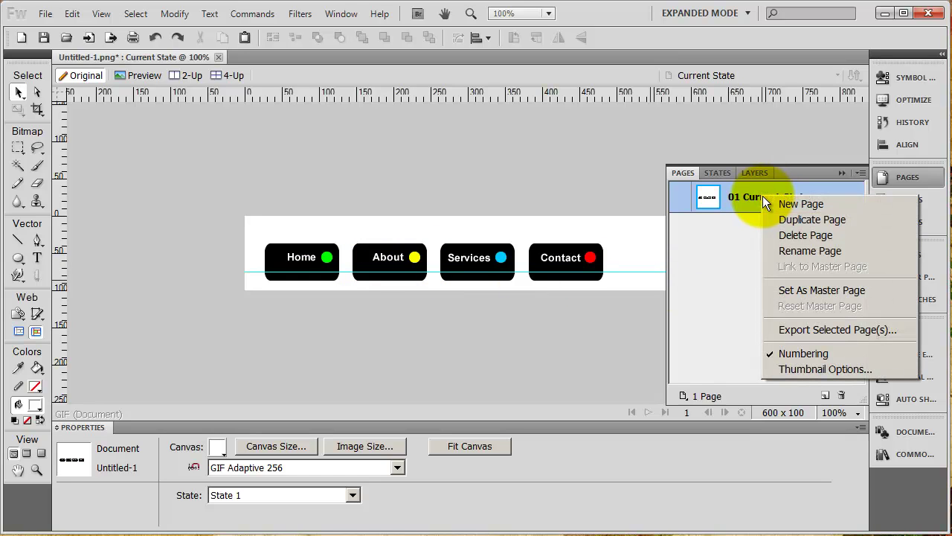
pyautogui.click(778, 219)
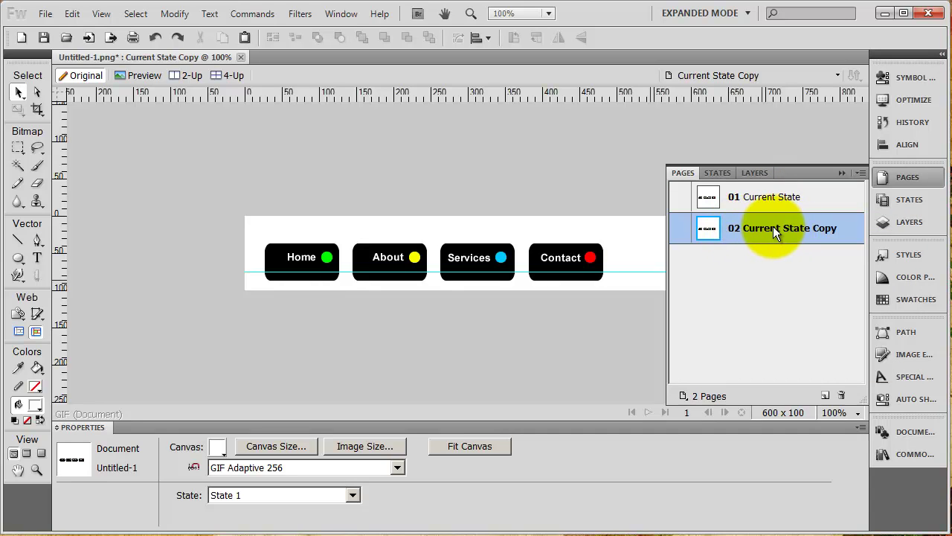
pyautogui.rightClick(773, 226)
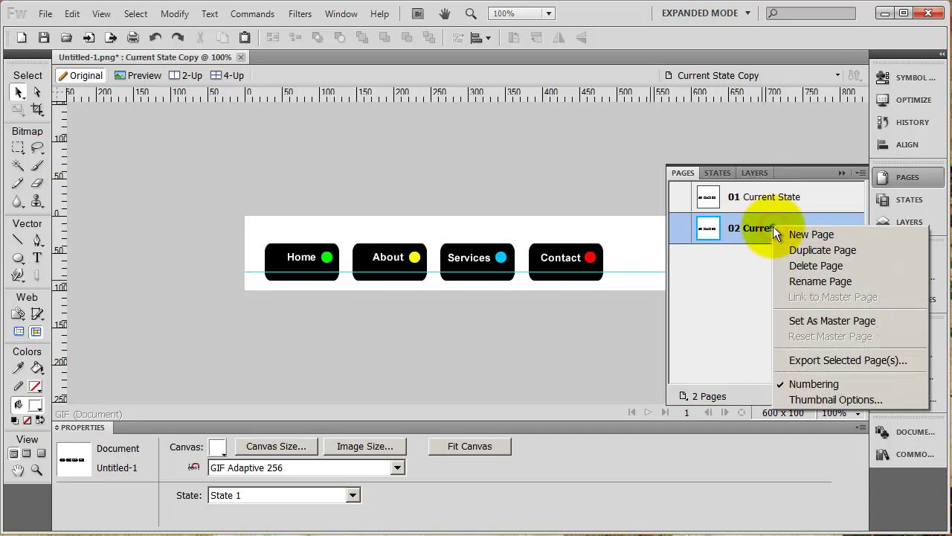
pyautogui.click(796, 281)
pyautogui.write('Hover State')
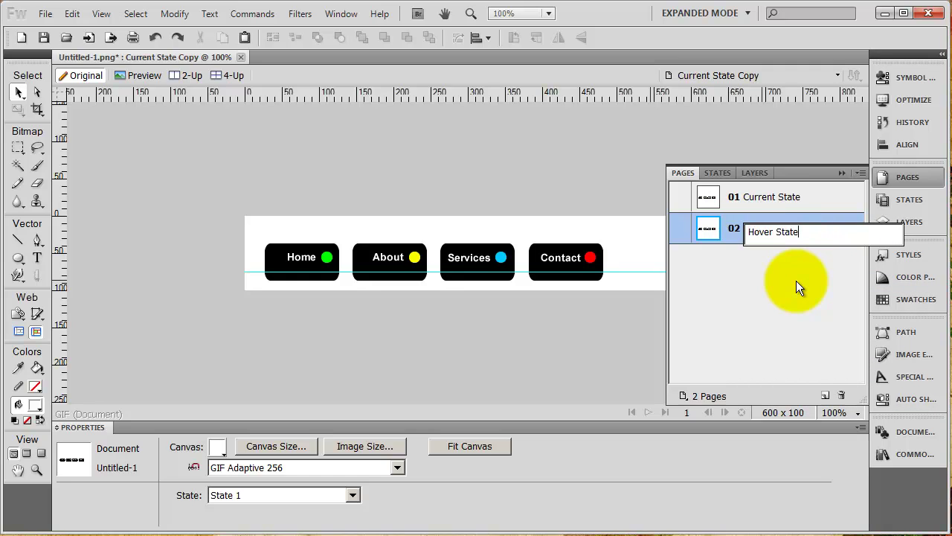
pyautogui.press('Return')
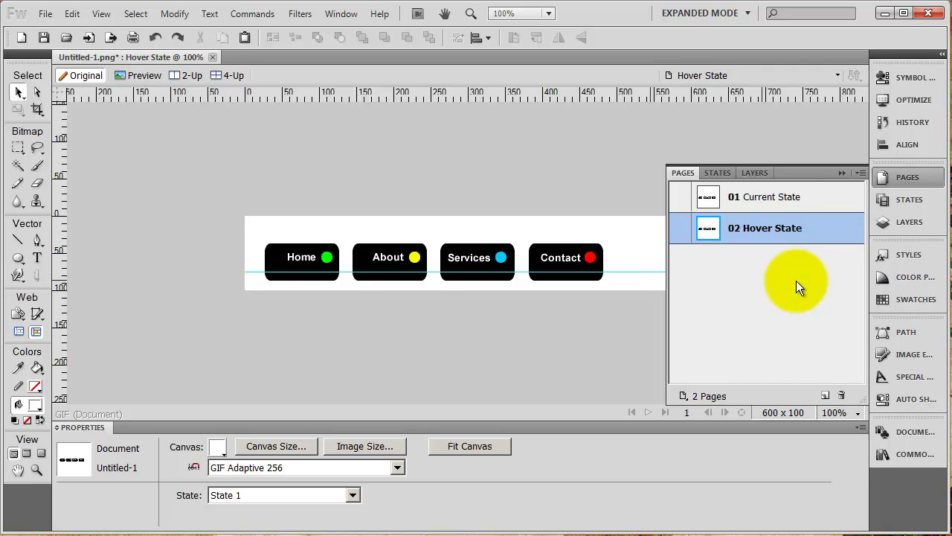
# Duplicate the Hover State page and rename the copy as "Off State"
pyautogui.rightClick(767, 229)
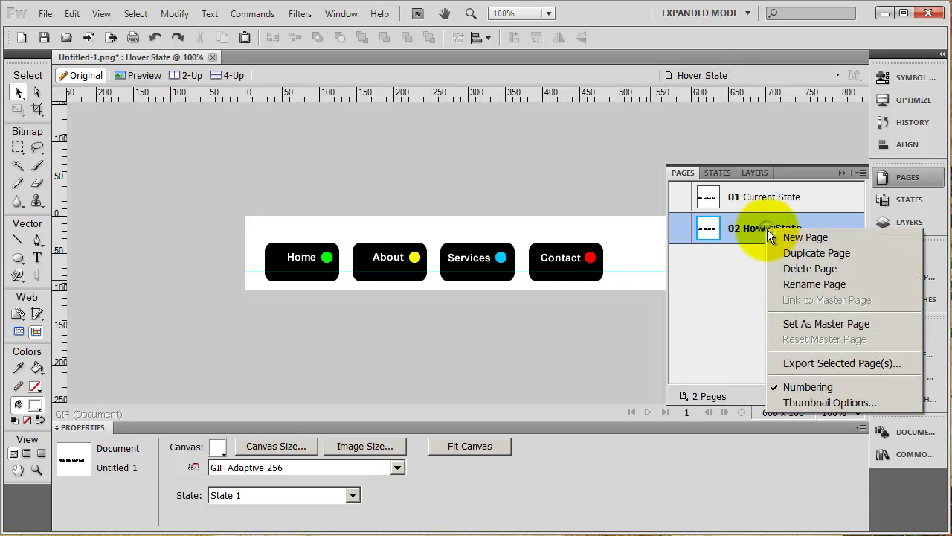
pyautogui.click(800, 253)
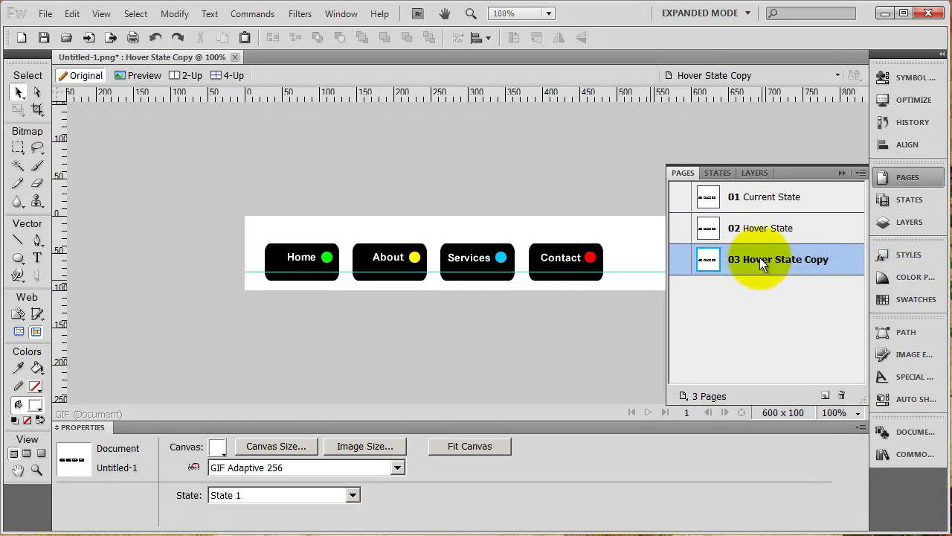
pyautogui.rightClick(760, 257)
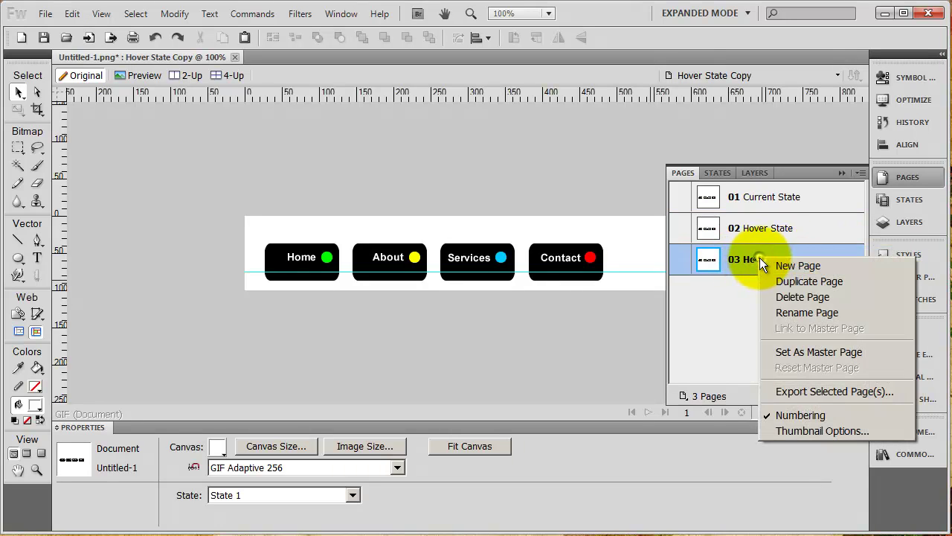
pyautogui.click(817, 312)
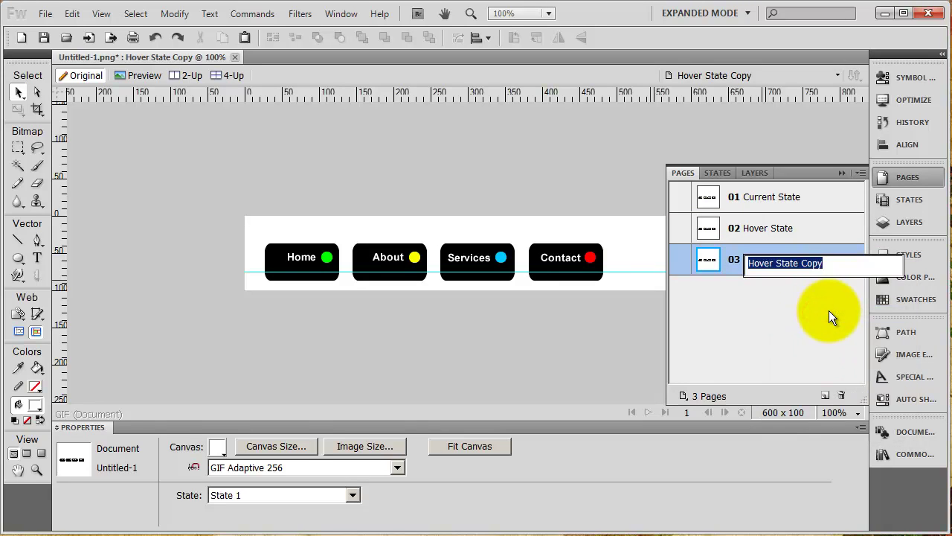
pyautogui.write('Off State')
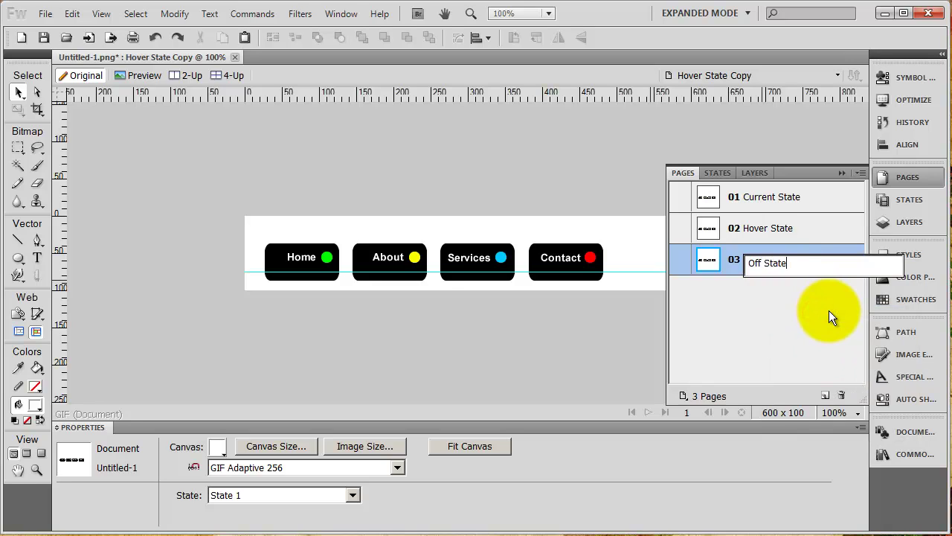
pyautogui.press('Return')
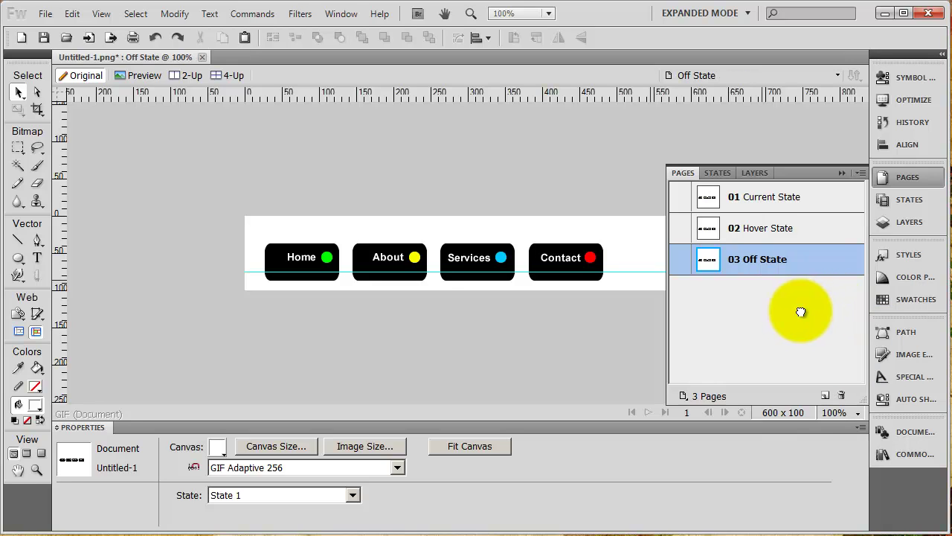
pyautogui.click(768, 197)
pyautogui.click(770, 231)
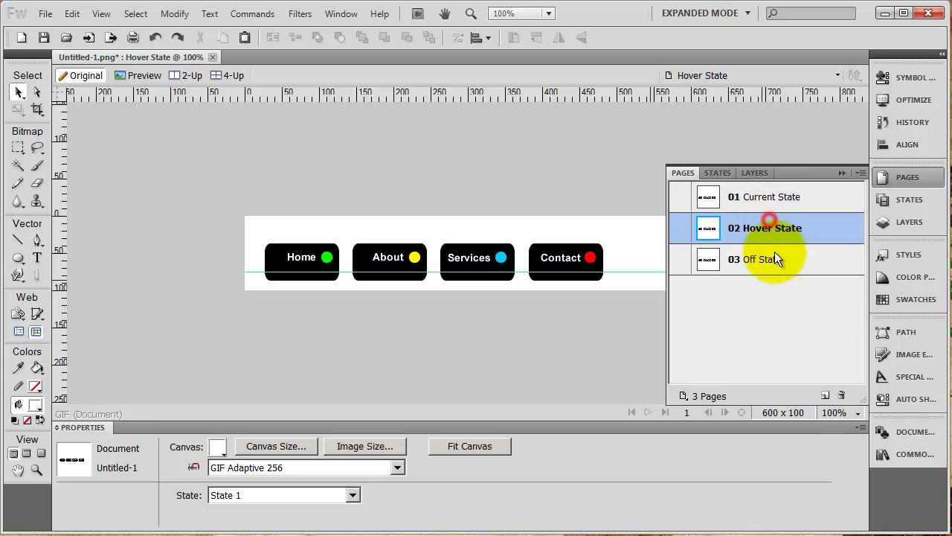
pyautogui.click(774, 253)
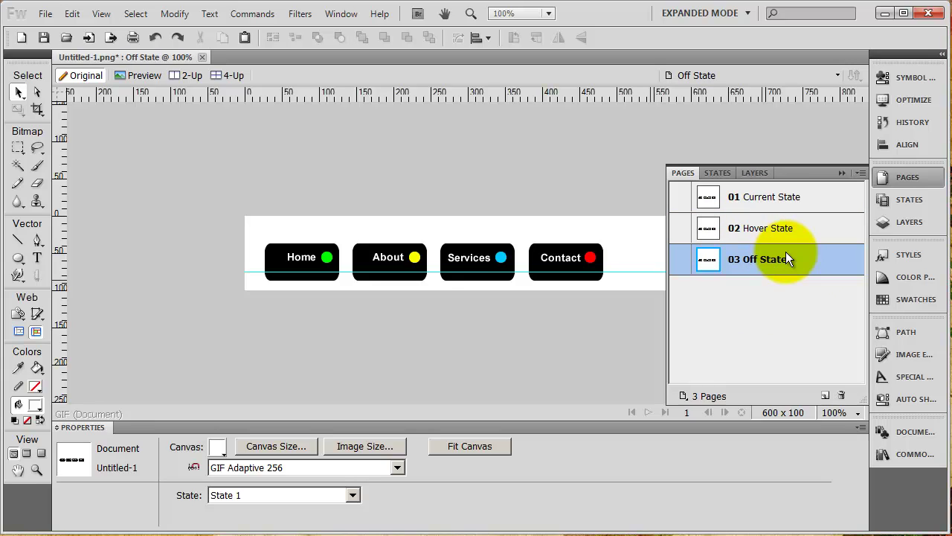
# On the Hover State page, change the fill of the Home, About, Services and Contact button rectangles to dark grey
pyautogui.click(776, 229)
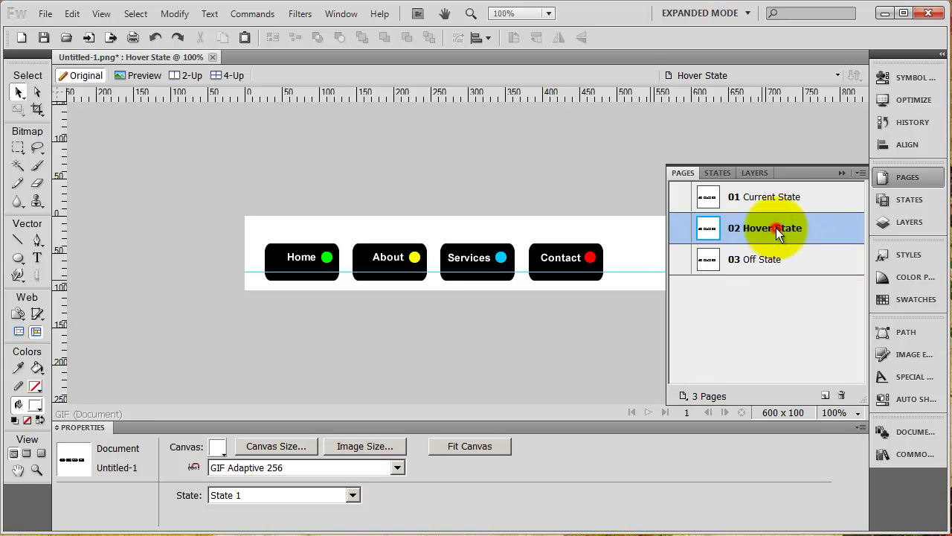
pyautogui.hotkey('alt', 'Tab')
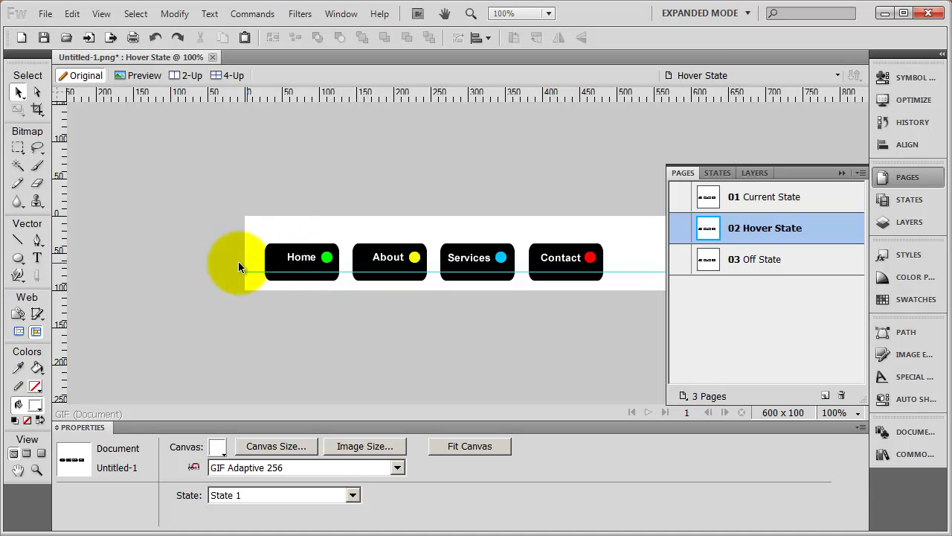
pyautogui.click(269, 259)
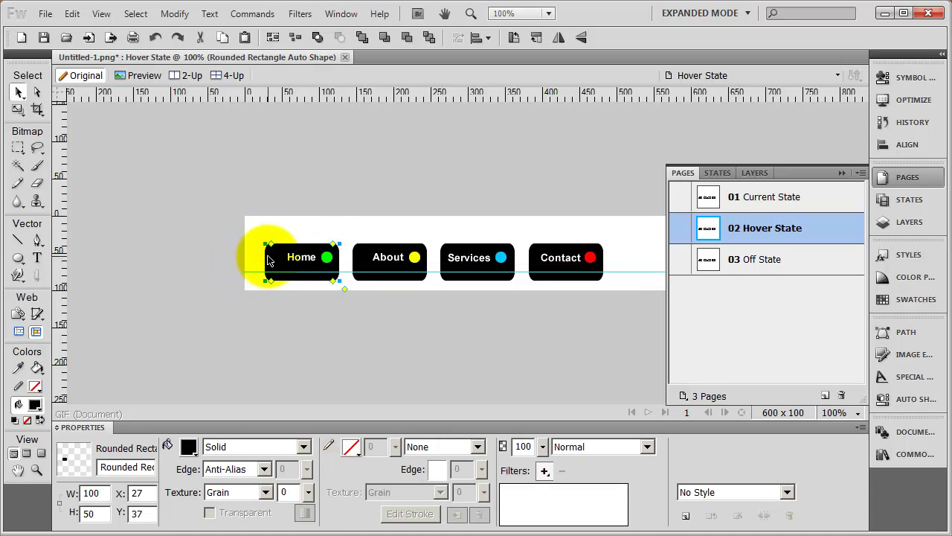
pyautogui.keyDown('shift'); pyautogui.click(363, 258); pyautogui.keyUp('shift')
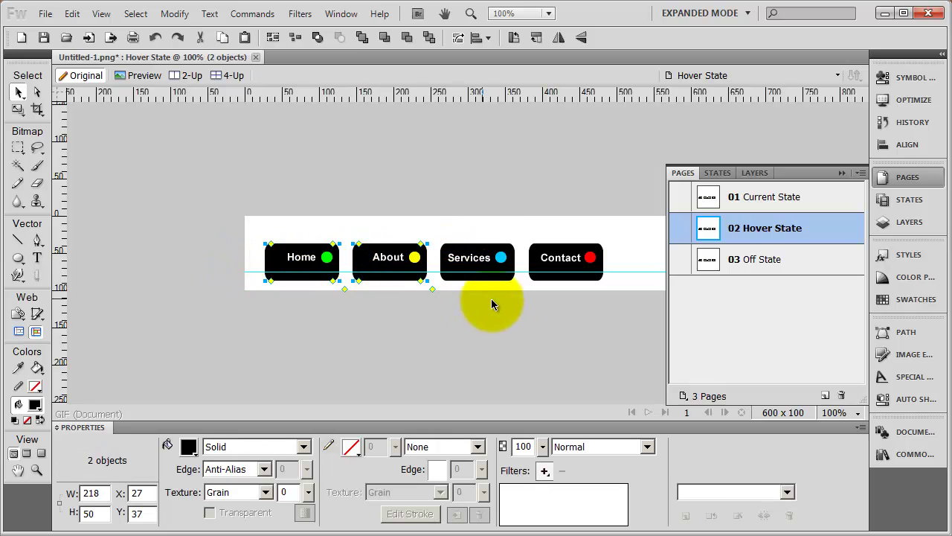
pyautogui.keyDown('shift'); pyautogui.click(503, 277); pyautogui.keyUp('shift')
pyautogui.keyDown('shift'); pyautogui.click(558, 282); pyautogui.keyUp('shift')
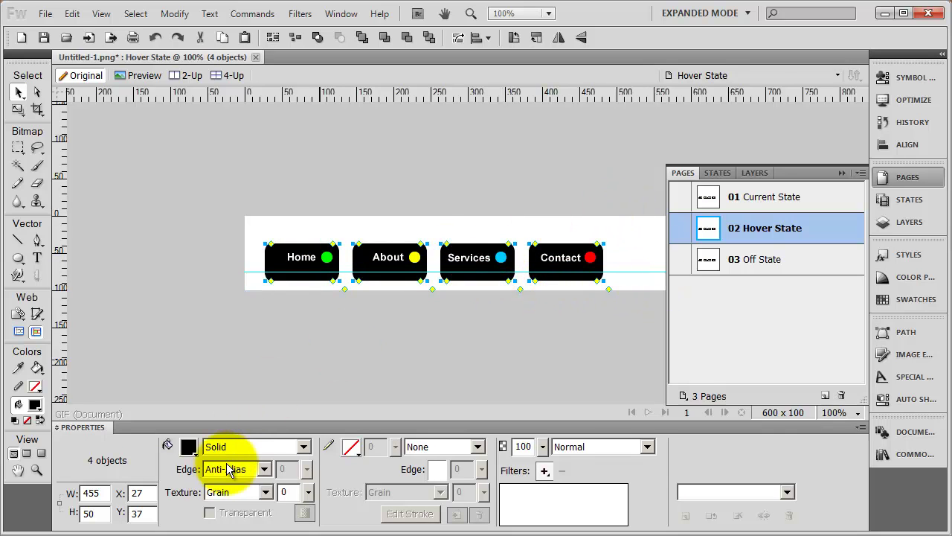
pyautogui.click(188, 447)
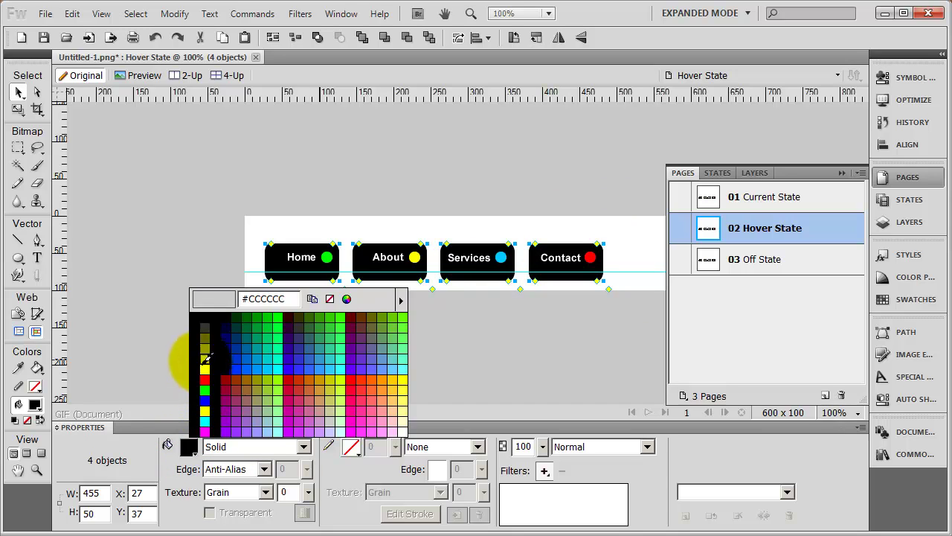
pyautogui.click(209, 334)
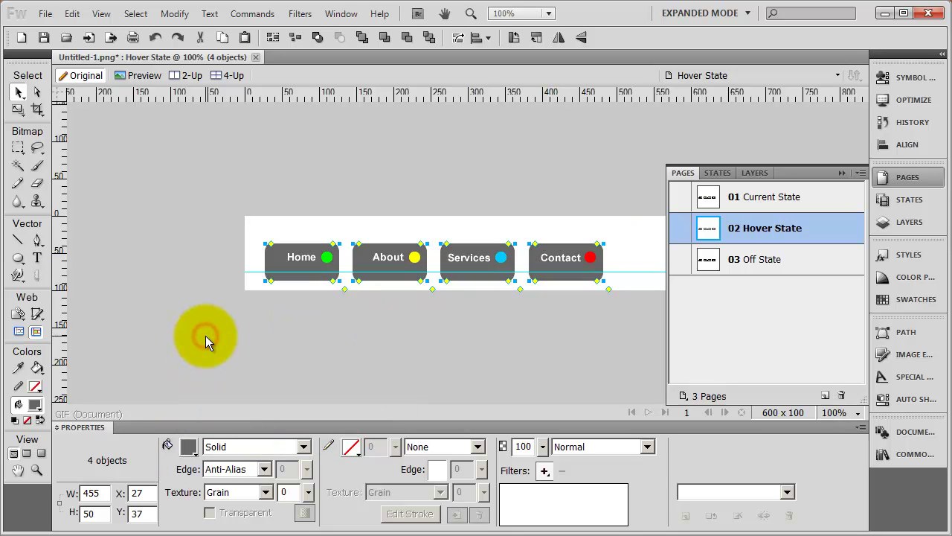
pyautogui.click(531, 325)
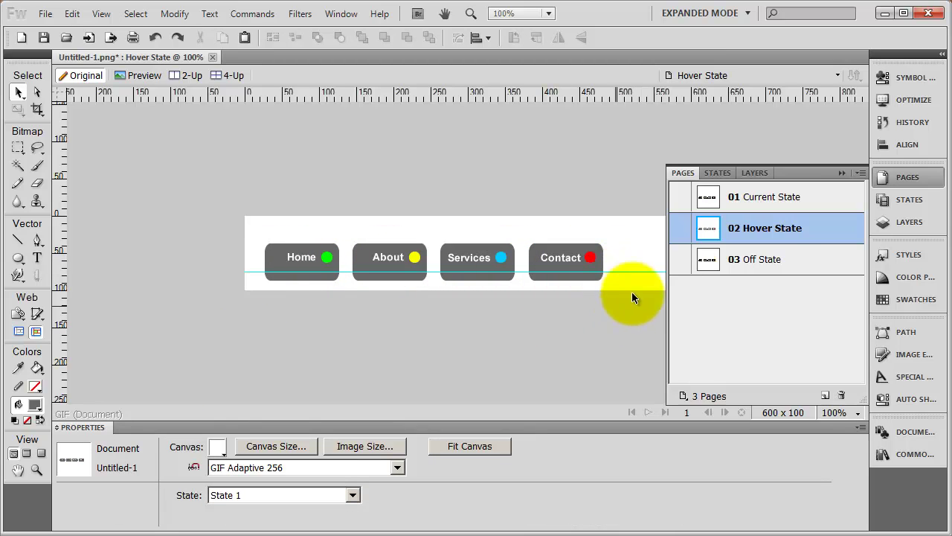
# On the Off State page, change the fill of the Home, About, Services and Contact button rectangles to light grey
pyautogui.click(768, 259)
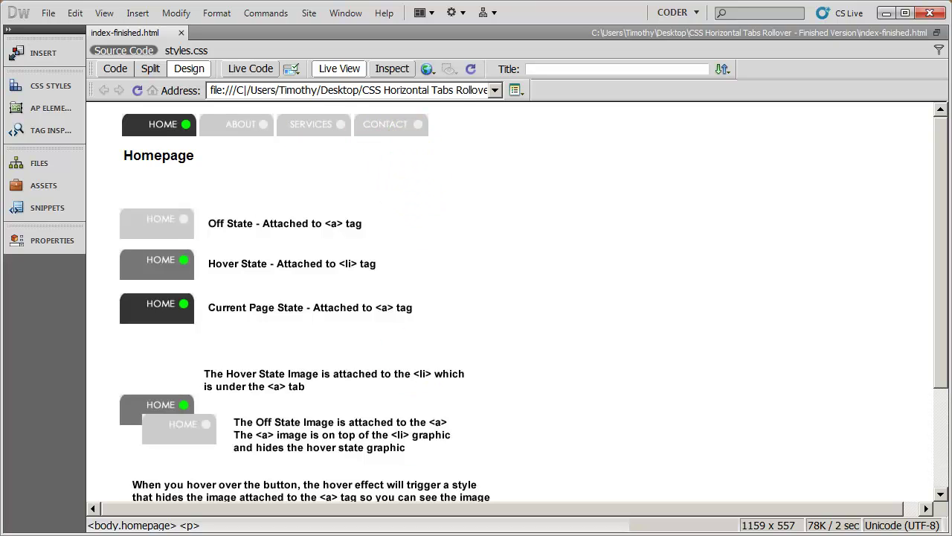
pyautogui.hotkey('alt', 'Tab')
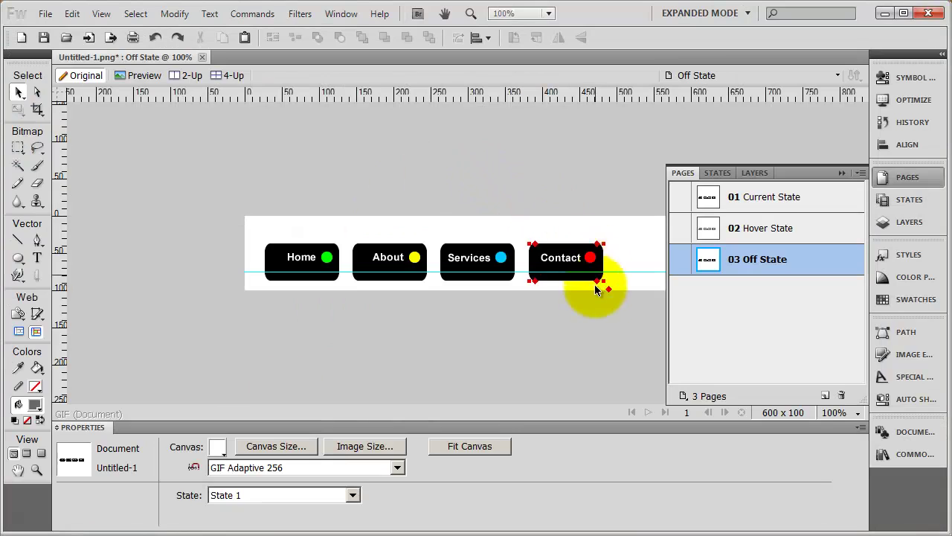
pyautogui.click(268, 258)
pyautogui.keyDown('shift'); pyautogui.click(357, 265); pyautogui.keyUp('shift')
pyautogui.keyDown('shift'); pyautogui.click(464, 282); pyautogui.keyUp('shift')
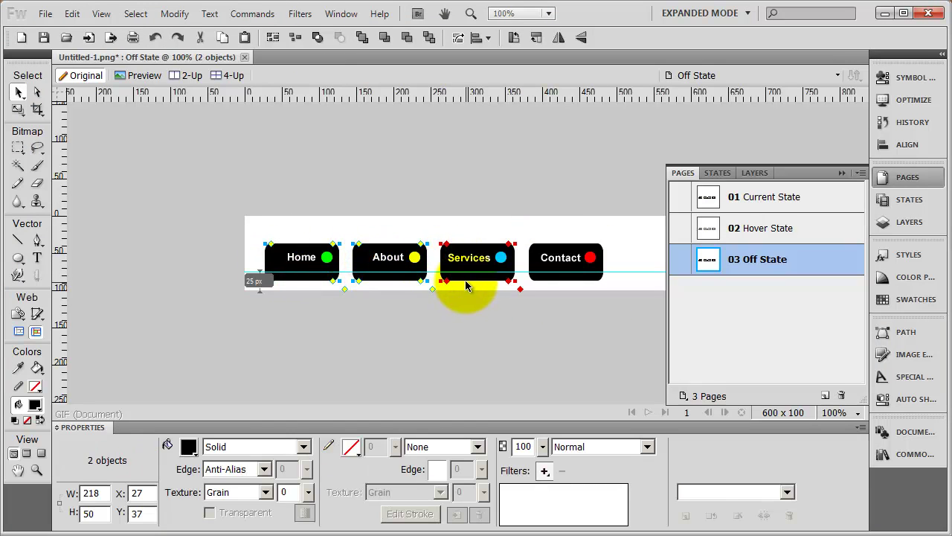
pyautogui.keyDown('shift'); pyautogui.click(545, 281); pyautogui.keyUp('shift')
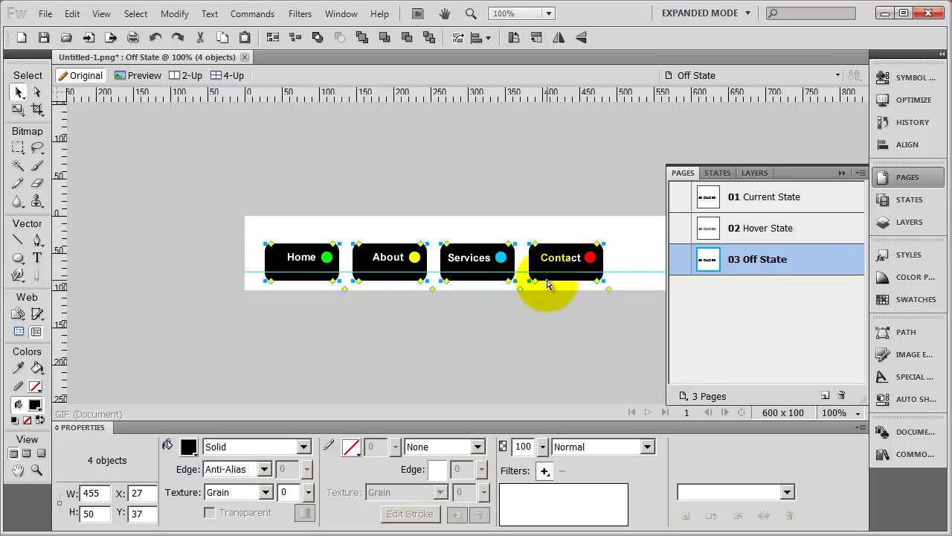
pyautogui.click(188, 447)
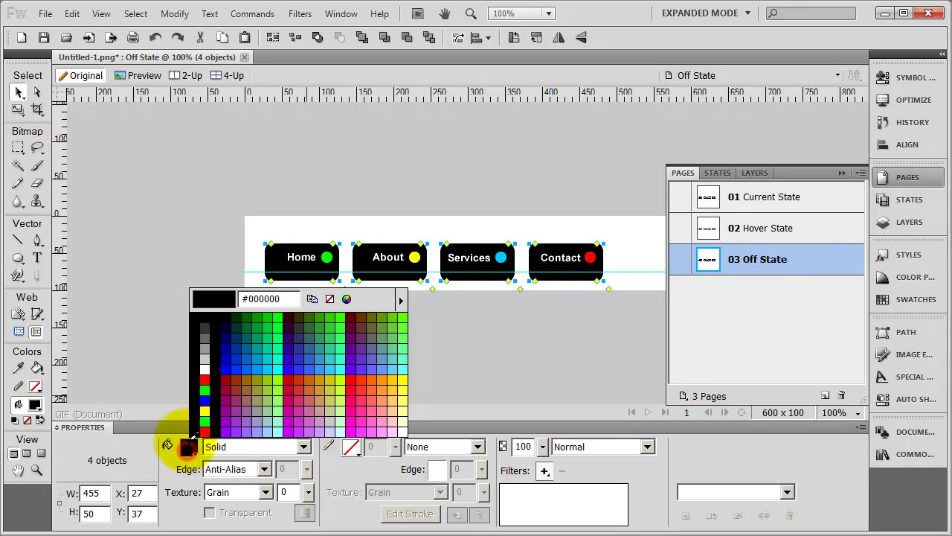
pyautogui.click(206, 361)
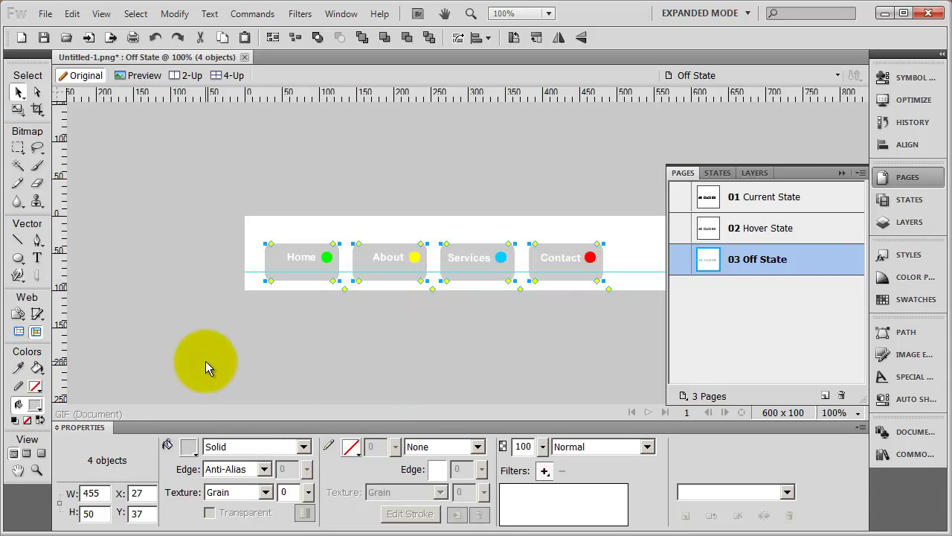
pyautogui.click(394, 340)
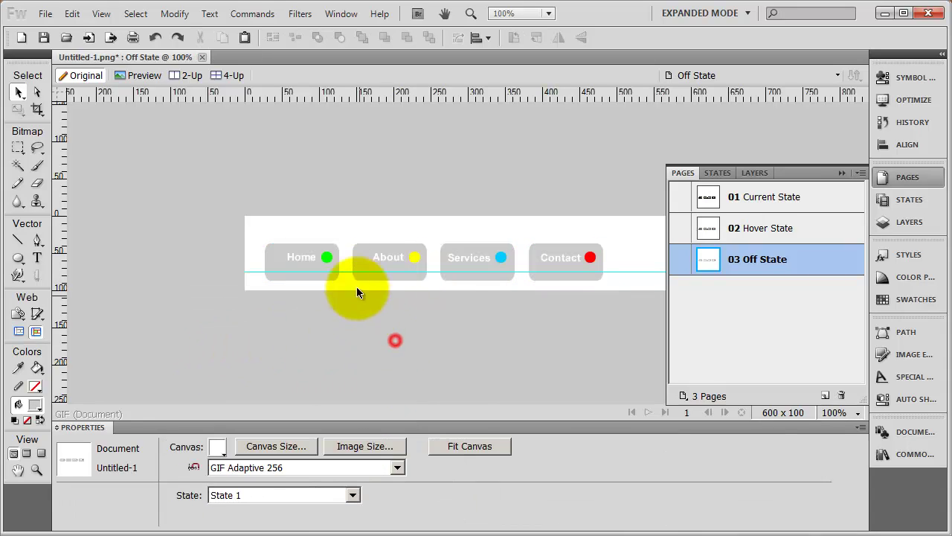
# Change the fill of the green, yellow, blue and red circles on the Off State page's buttons to white
pyautogui.click(327, 258)
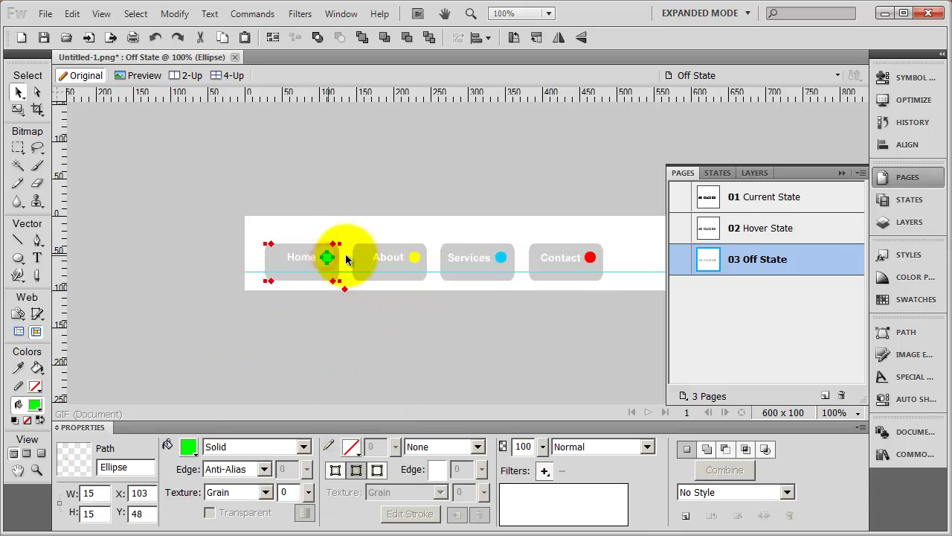
pyautogui.keyDown('shift'); pyautogui.click(416, 257); pyautogui.keyUp('shift')
pyautogui.keyDown('shift'); pyautogui.click(501, 258); pyautogui.keyUp('shift')
pyautogui.keyDown('shift'); pyautogui.click(586, 258); pyautogui.keyUp('shift')
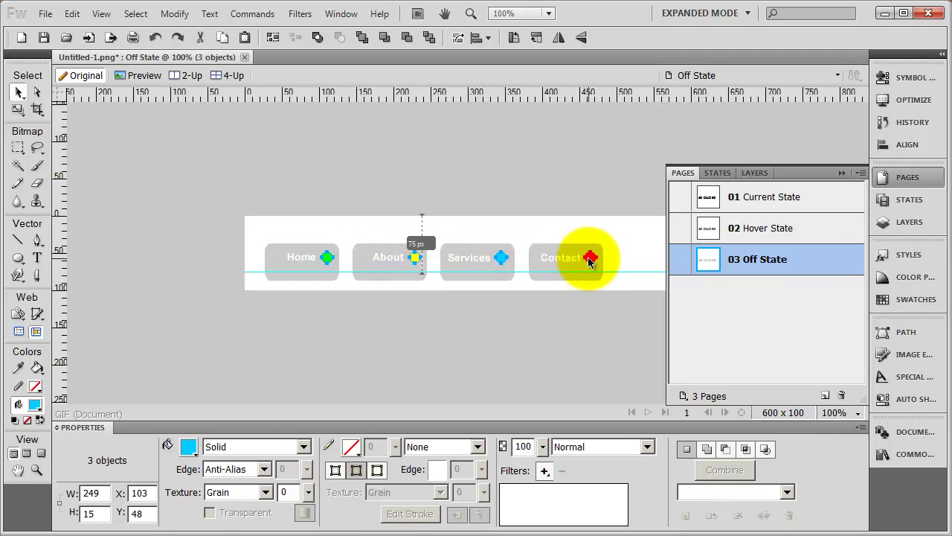
pyautogui.click(186, 449)
pyautogui.click(204, 366)
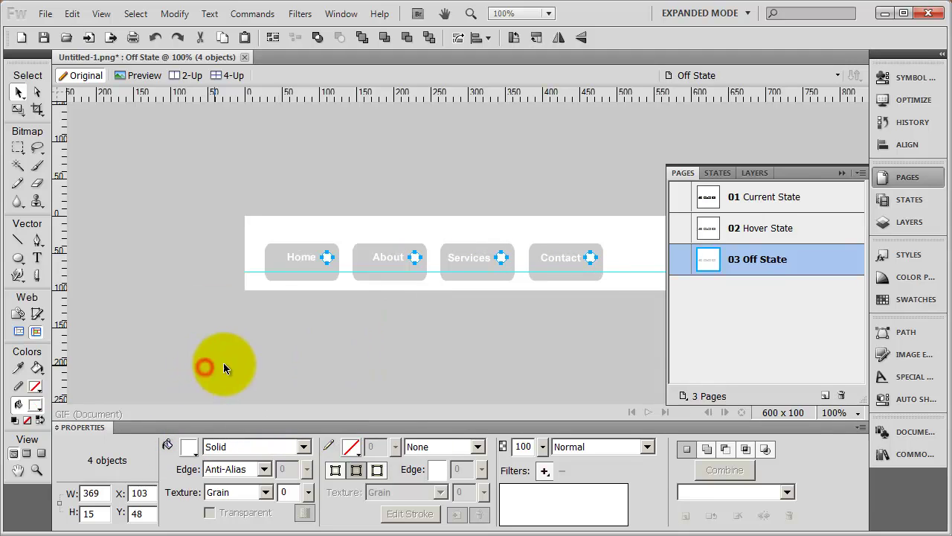
pyautogui.click(380, 360)
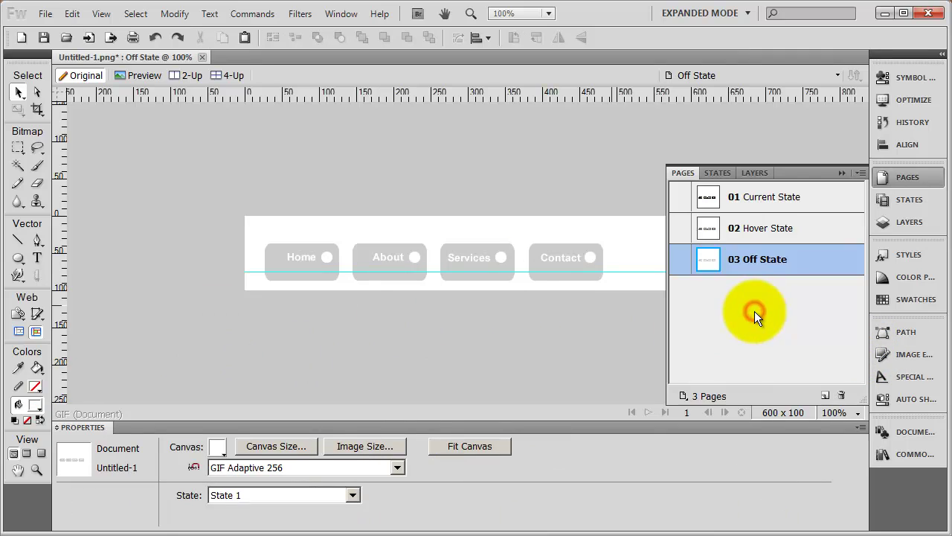
# Compare the buttons on the Current State, Hover State and Off State pages
pyautogui.click(761, 200)
pyautogui.click(764, 230)
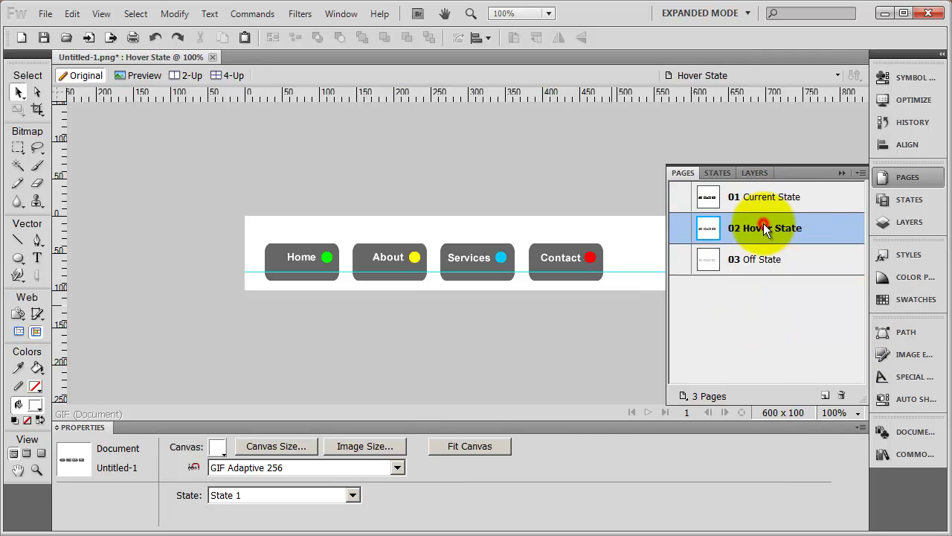
pyautogui.click(758, 263)
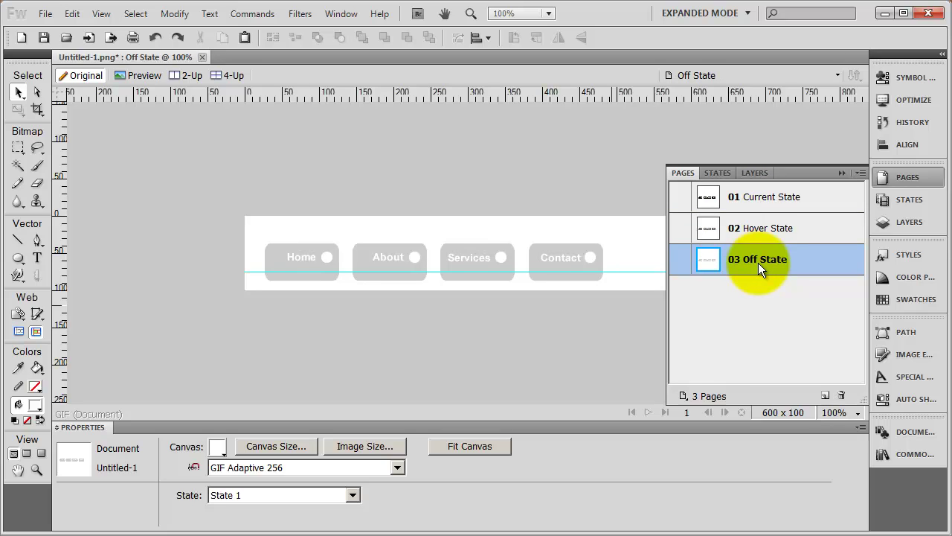
# Return to the Current State page and fit its canvas to the four buttons
pyautogui.click(766, 198)
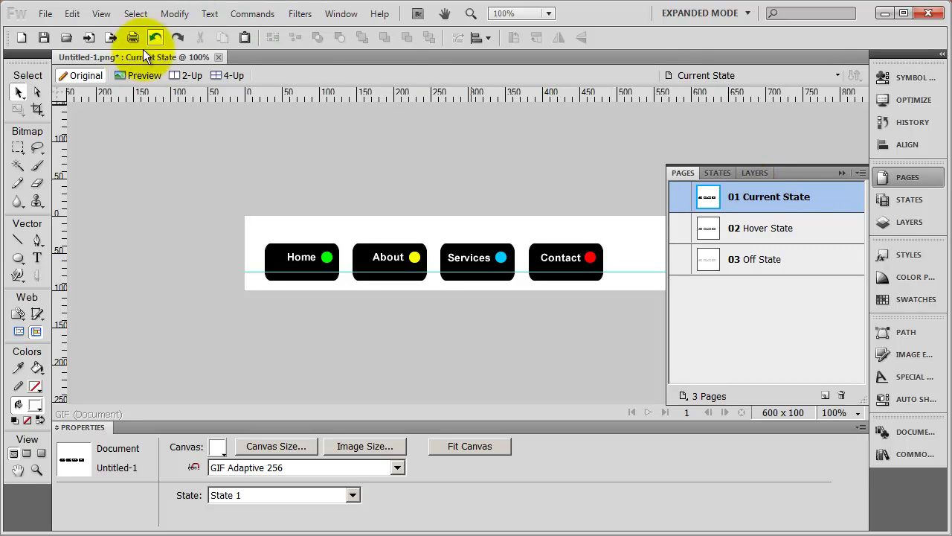
pyautogui.click(185, 197)
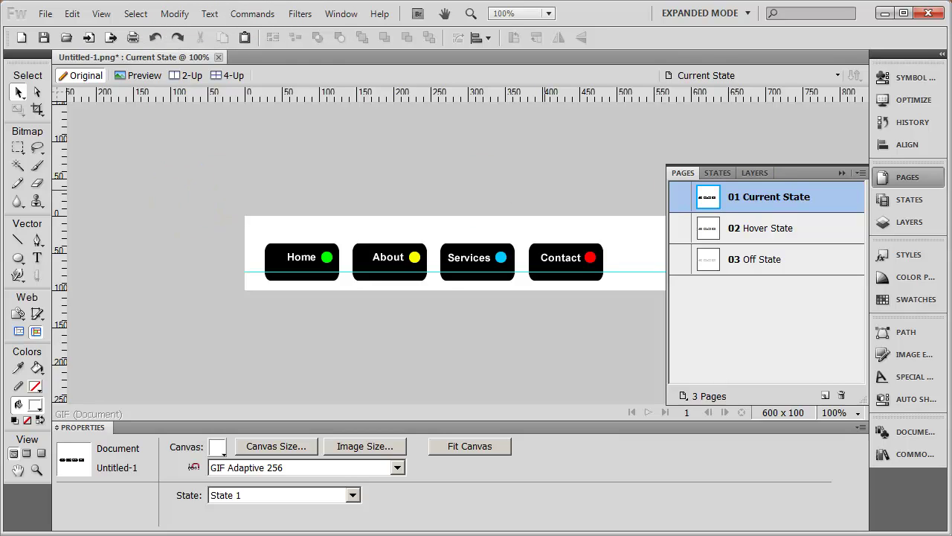
pyautogui.click(840, 172)
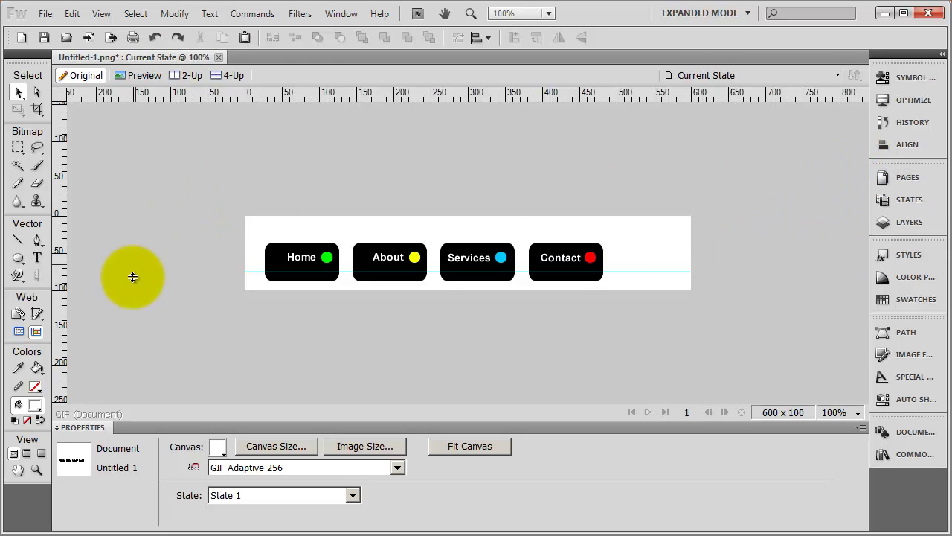
pyautogui.click(159, 330)
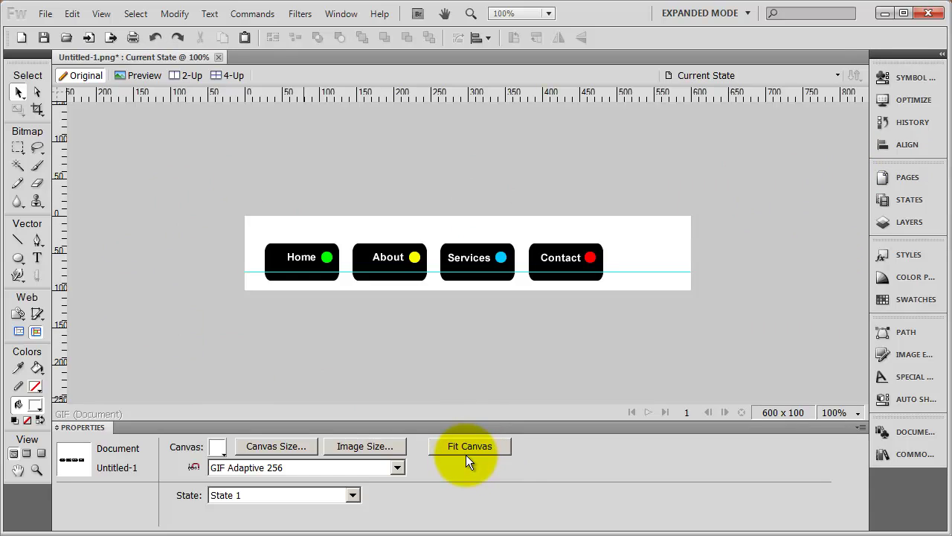
pyautogui.click(466, 452)
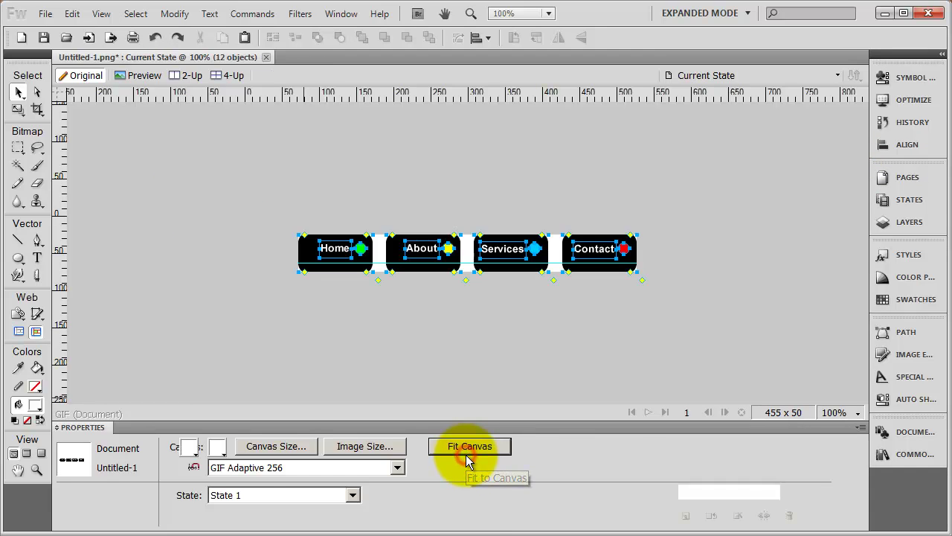
pyautogui.click(422, 397)
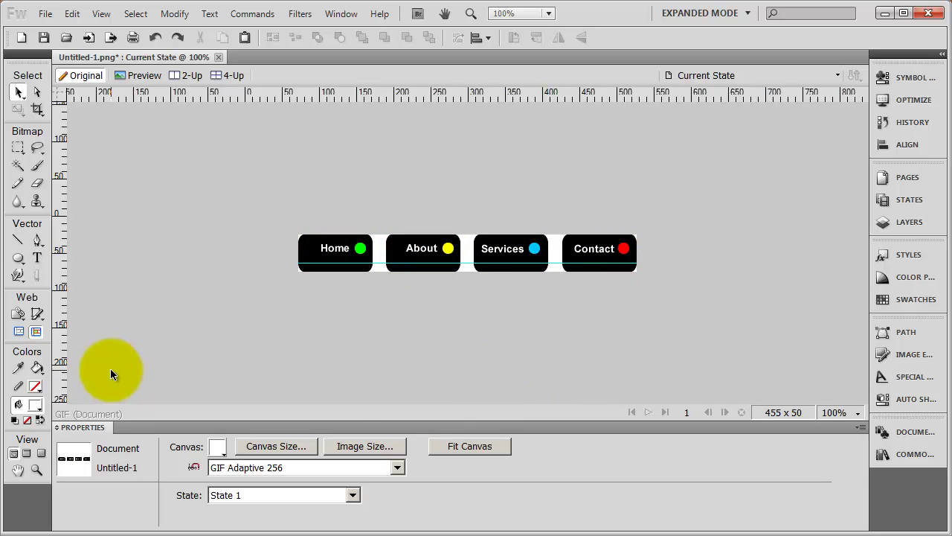
# Draw a slice about 100 by 38 px over the Home button, from its top edge down to the guide
pyautogui.click(40, 313)
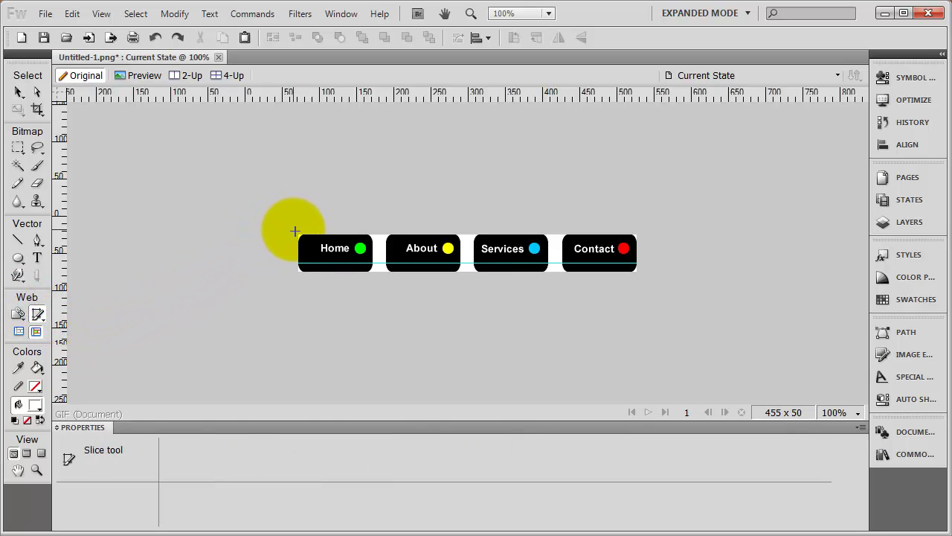
pyautogui.moveTo(294, 231); pyautogui.dragTo(372, 266)
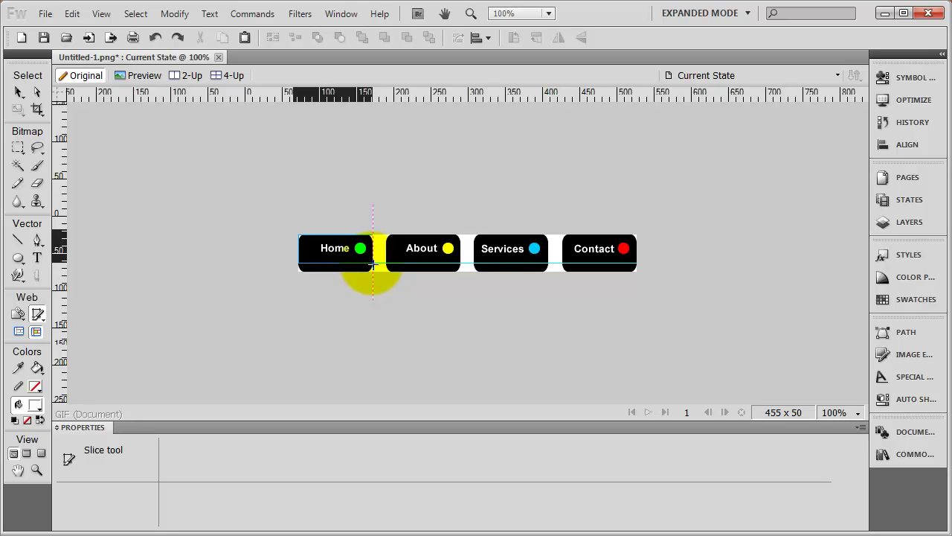
pyautogui.moveTo(373, 266); pyautogui.dragTo(372, 266)
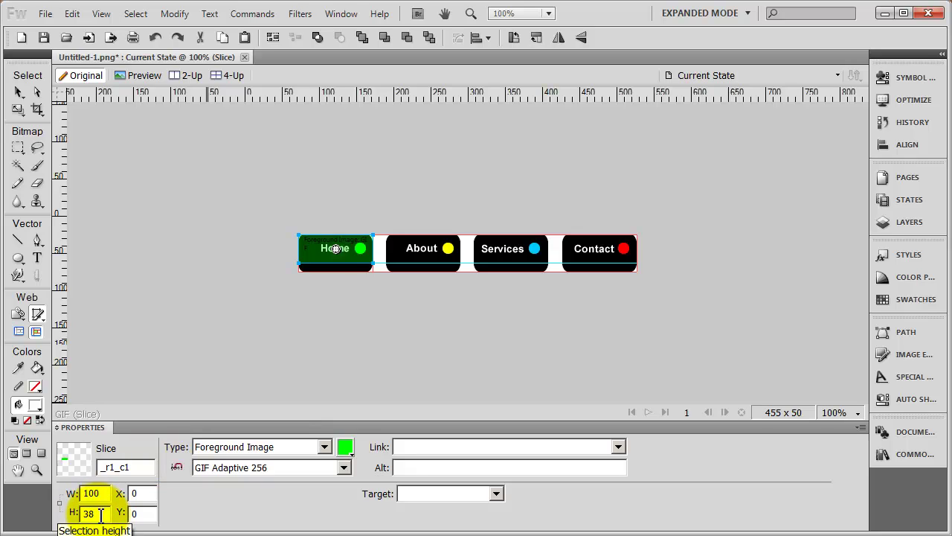
# Check the full height of the About button rectangle for comparison with the Home slice
pyautogui.click(17, 91)
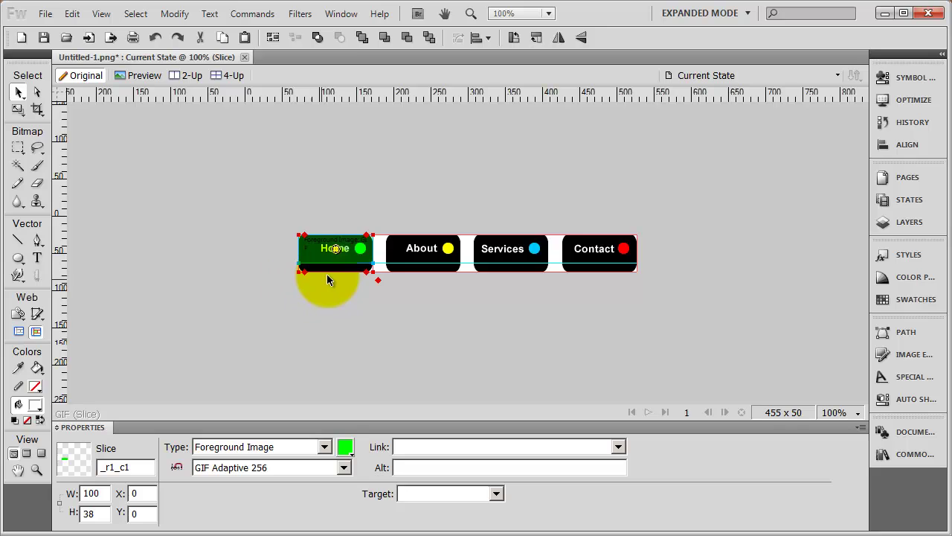
pyautogui.click(420, 273)
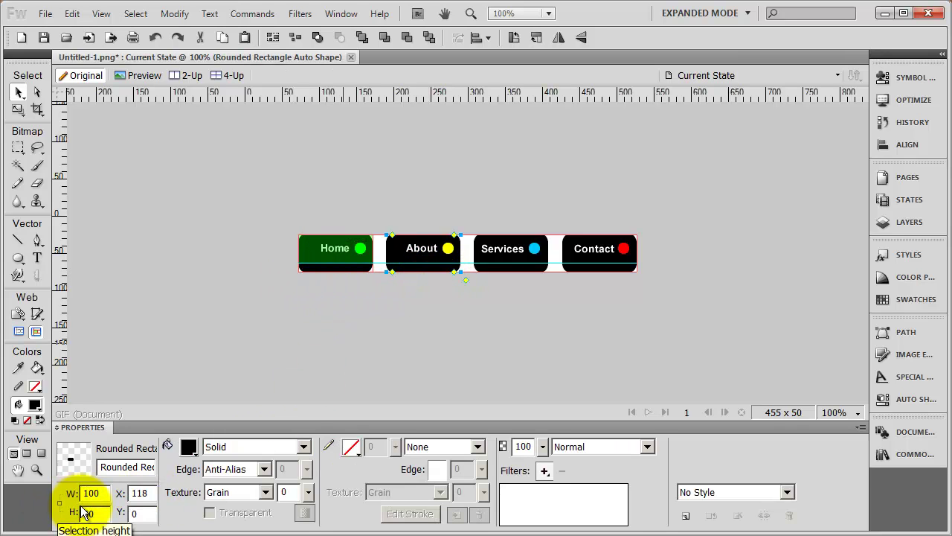
pyautogui.click(367, 342)
# Duplicate the Home slice over the About, Services and Contact buttons, aligned with each button's top and side edges
pyautogui.click(334, 244)
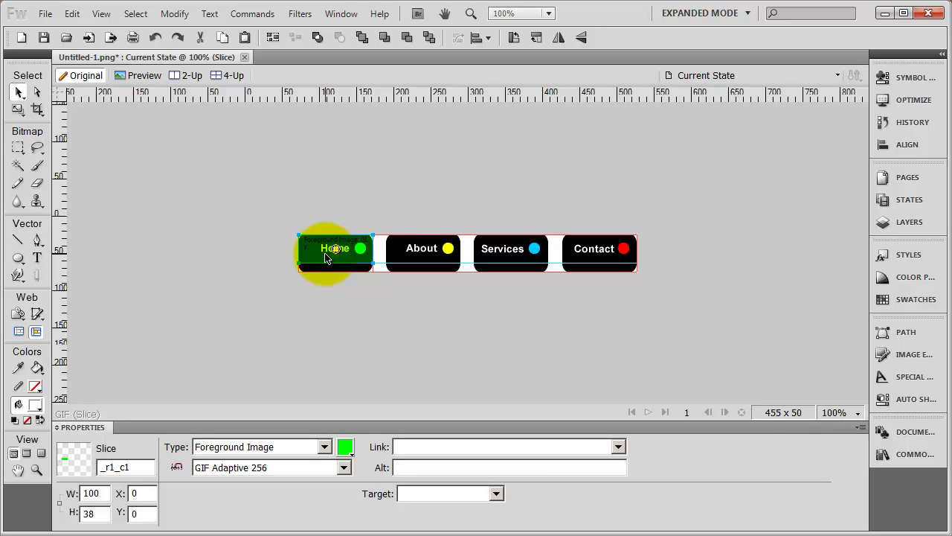
pyautogui.click(325, 257)
pyautogui.moveTo(325, 257); pyautogui.dragTo(416, 260)
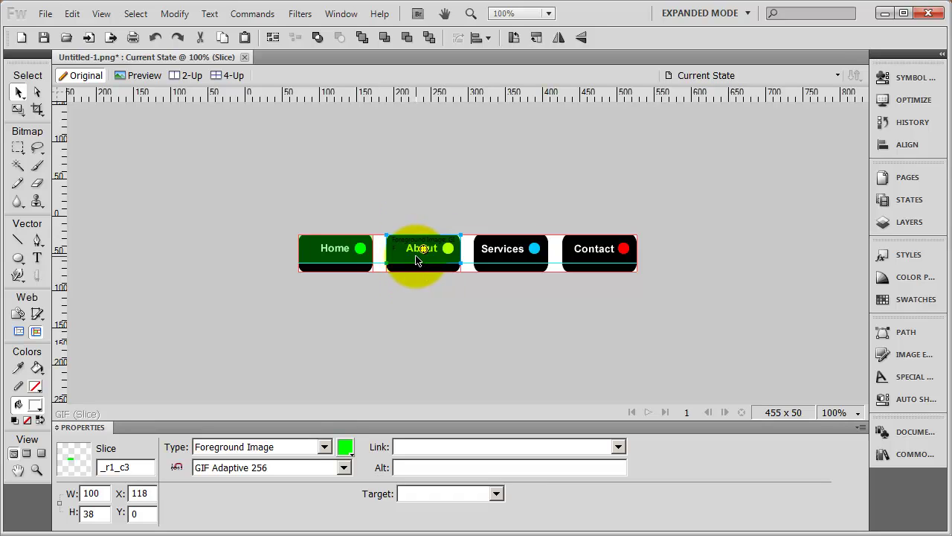
pyautogui.click(338, 249)
pyautogui.moveTo(336, 248); pyautogui.dragTo(536, 257)
pyautogui.moveTo(325, 251); pyautogui.dragTo(493, 258)
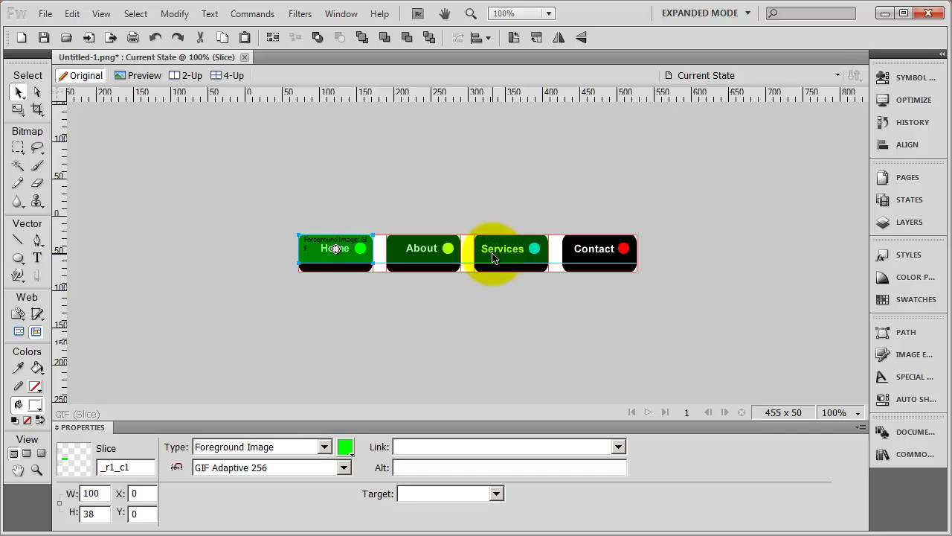
pyautogui.moveTo(317, 248); pyautogui.dragTo(583, 254)
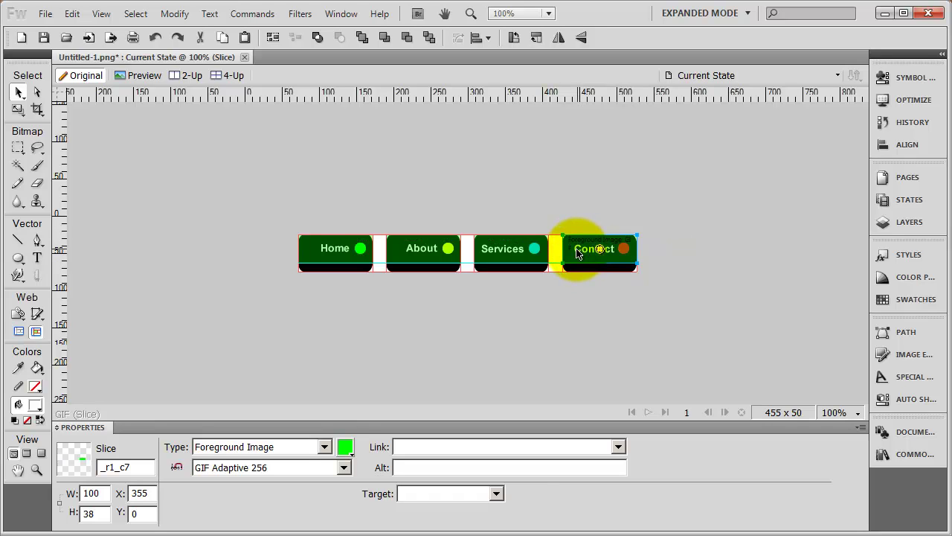
# Check the width and height of the slices over the Home, About, Services and Contact buttons
pyautogui.rightClick(600, 253)
pyautogui.click(492, 252)
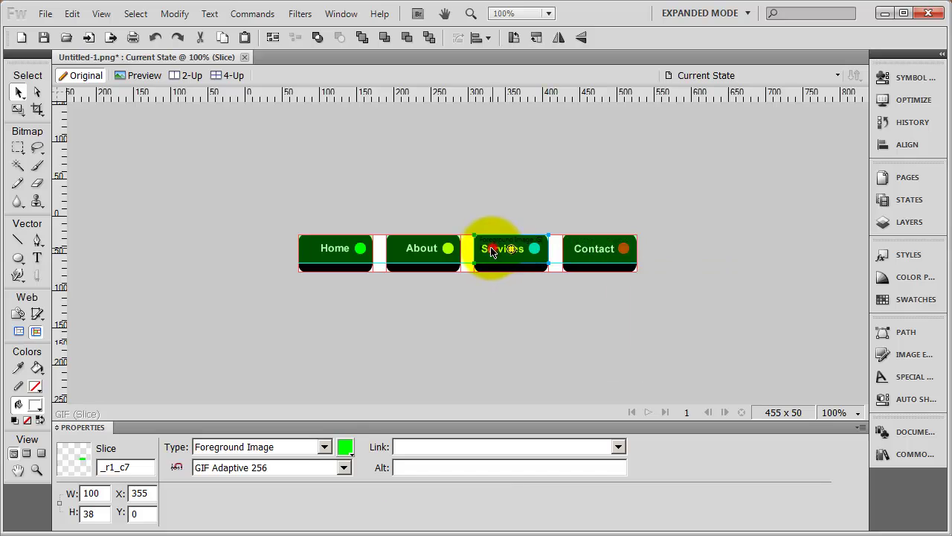
pyautogui.click(409, 249)
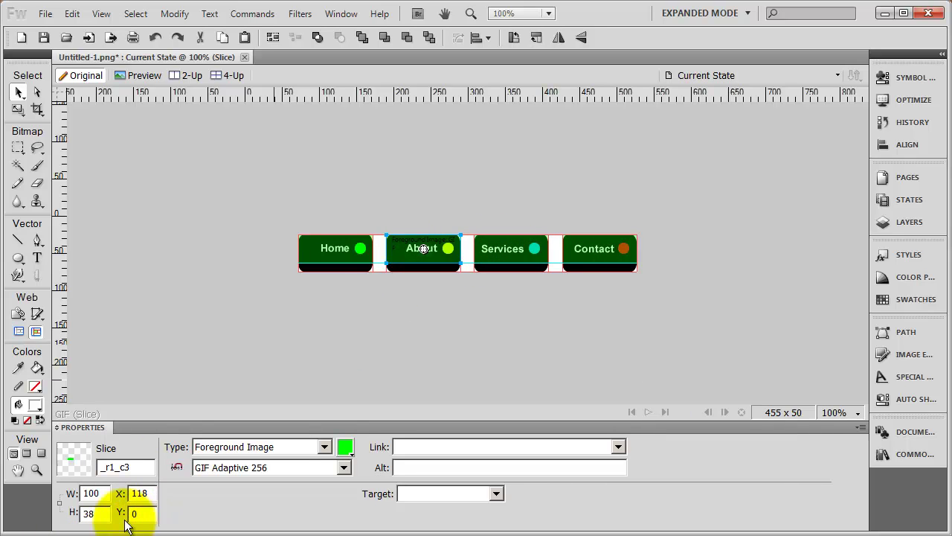
pyautogui.click(339, 249)
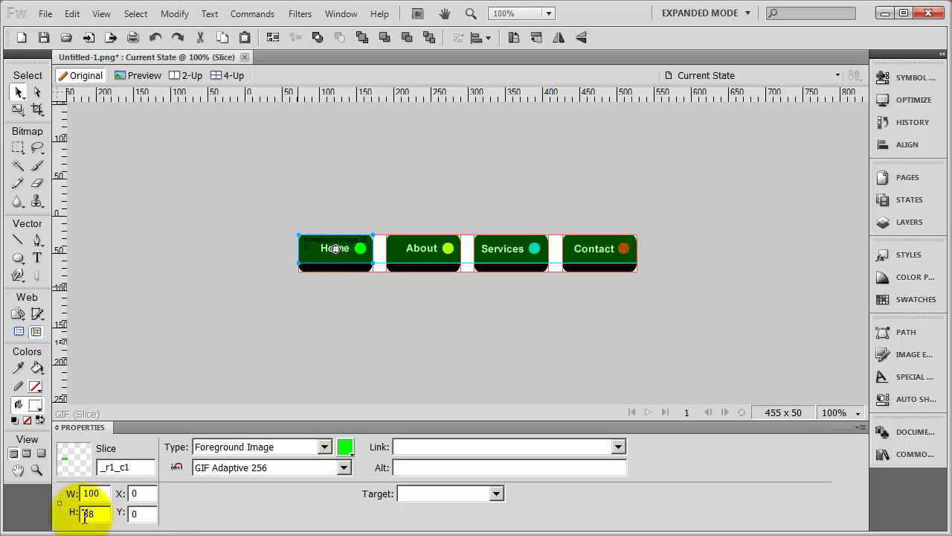
pyautogui.click(415, 249)
pyautogui.click(529, 255)
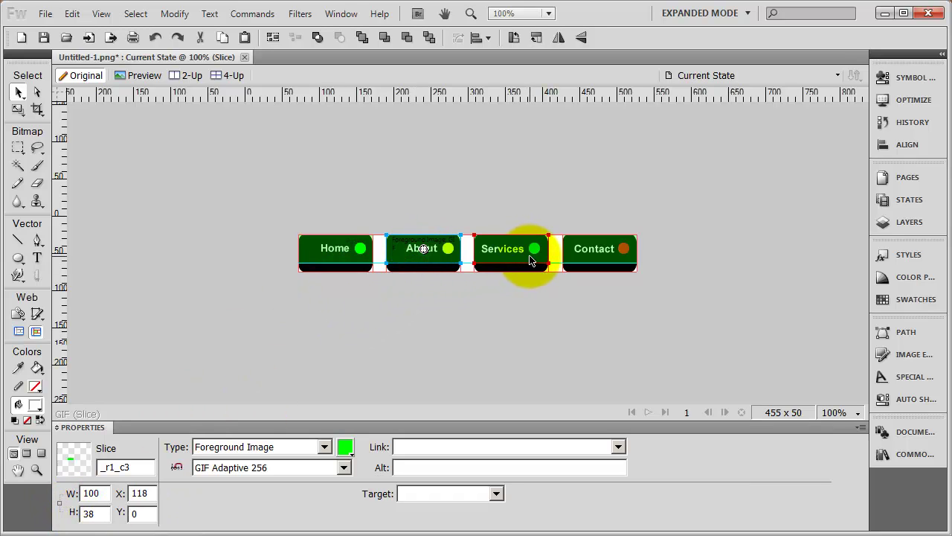
pyautogui.click(604, 259)
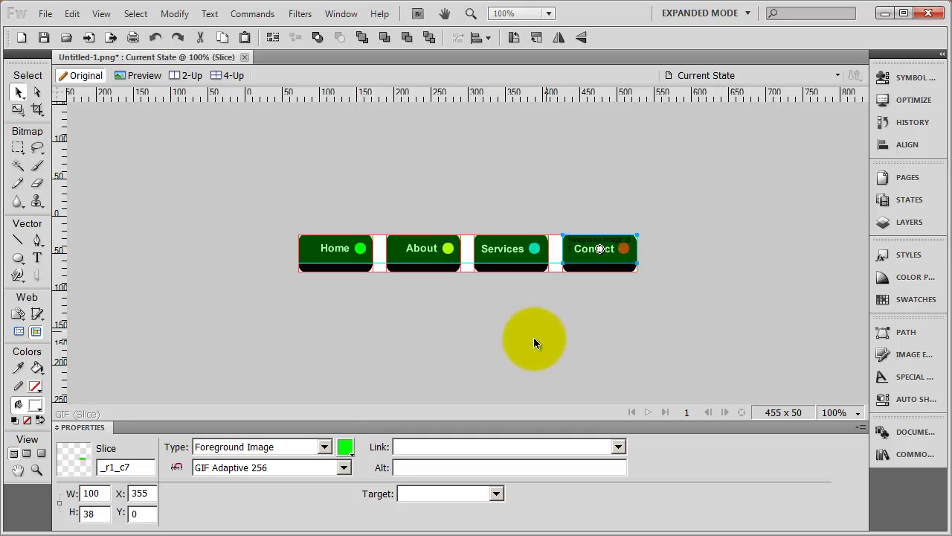
pyautogui.click(335, 248)
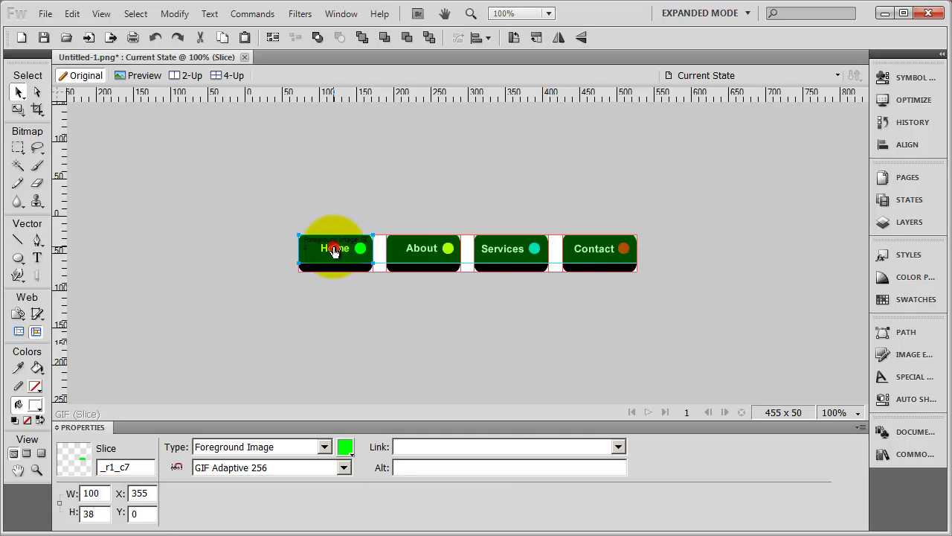
pyautogui.keyDown('shift'); pyautogui.click(414, 250); pyautogui.keyUp('shift')
pyautogui.keyDown('shift'); pyautogui.click(502, 248); pyautogui.keyUp('shift')
pyautogui.click(435, 147)
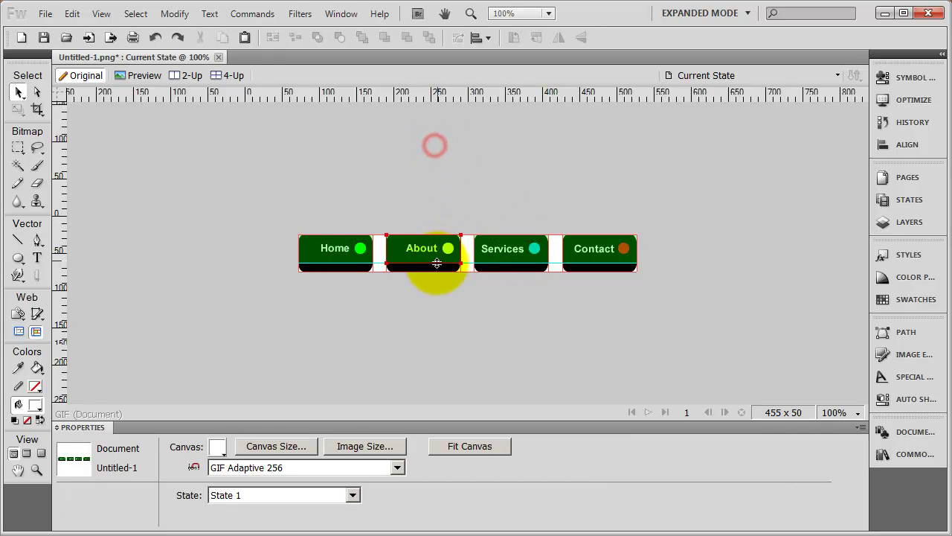
# Copy the slices over the Home, About, Services and Contact buttons on the Current State page
pyautogui.click(320, 256)
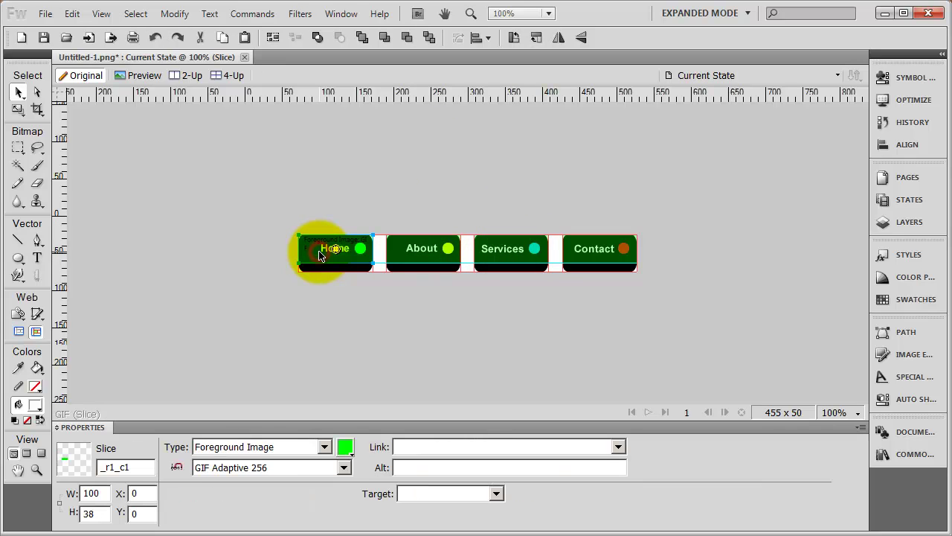
pyautogui.keyDown('shift'); pyautogui.click(420, 249); pyautogui.keyUp('shift')
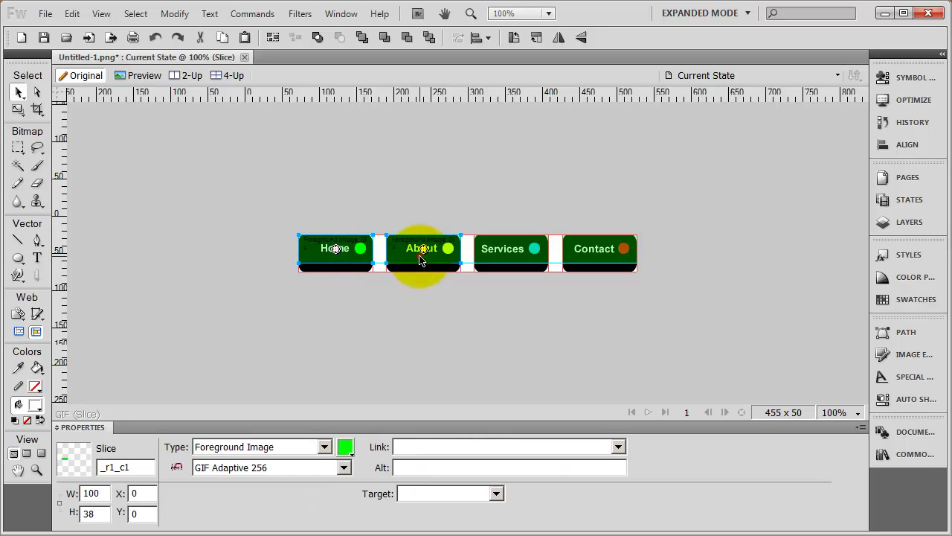
pyautogui.keyDown('shift'); pyautogui.click(491, 258); pyautogui.keyUp('shift')
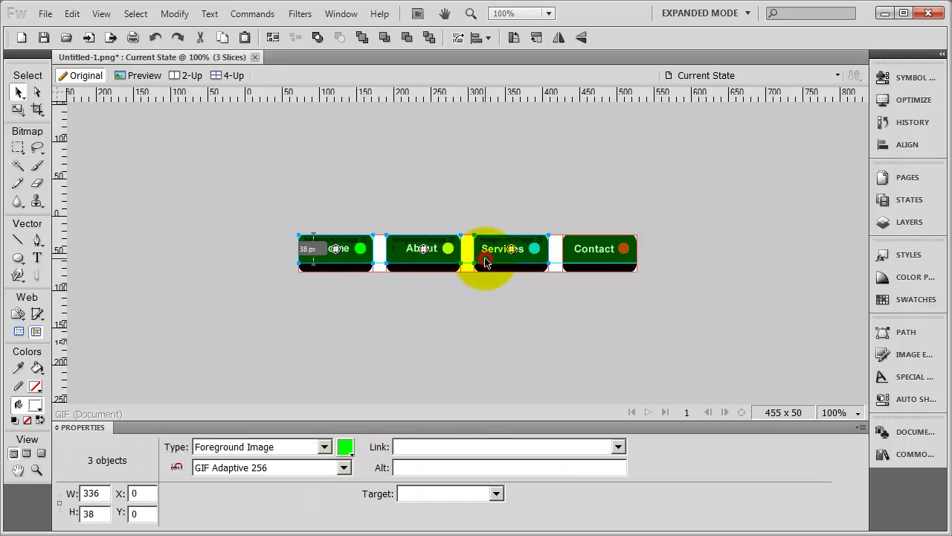
pyautogui.keyDown('shift'); pyautogui.click(579, 262); pyautogui.keyUp('shift')
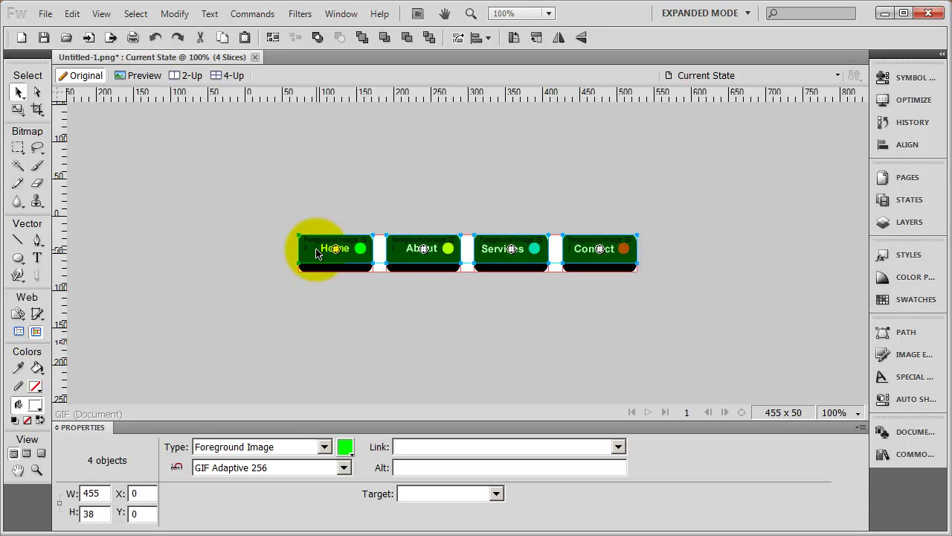
# Fit the Hover State page's canvas to its four buttons and paste the copied slices over them
pyautogui.click(914, 178)
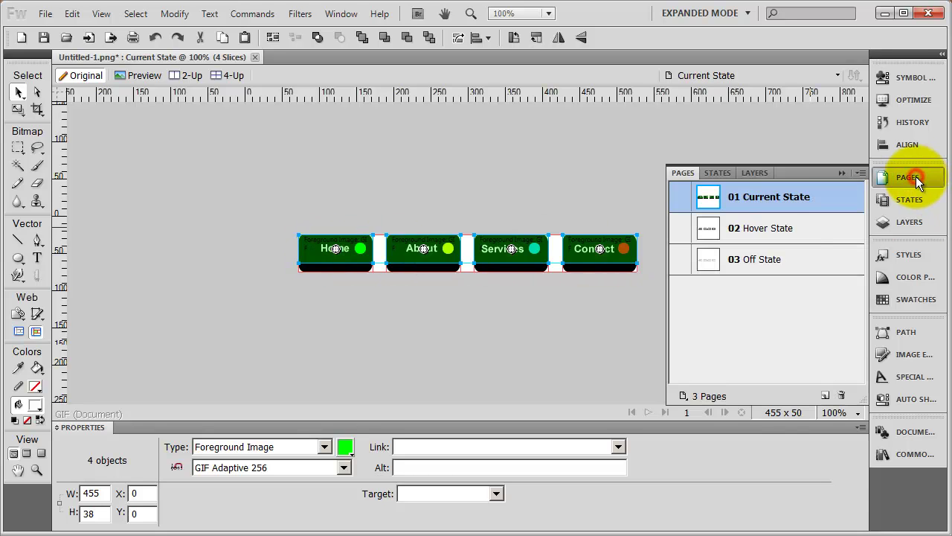
pyautogui.click(781, 229)
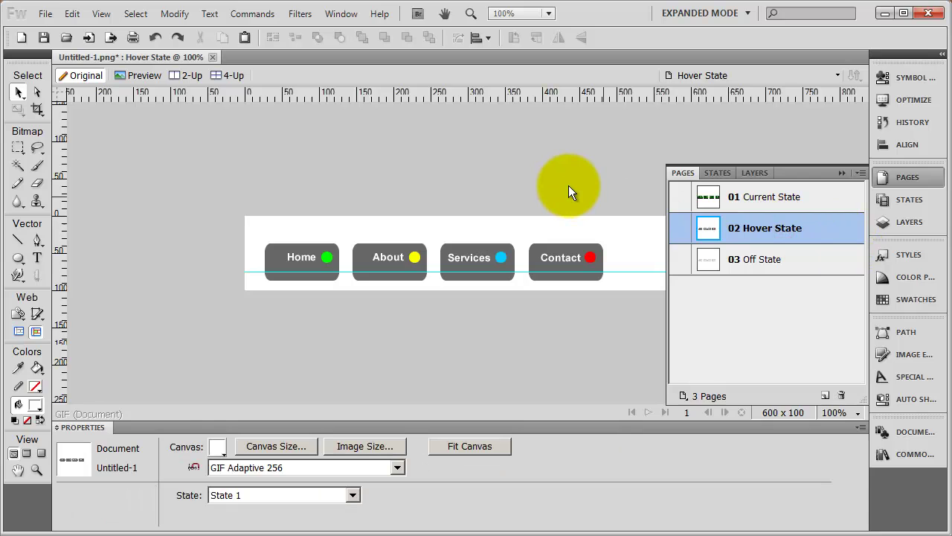
pyautogui.click(463, 444)
pyautogui.click(430, 356)
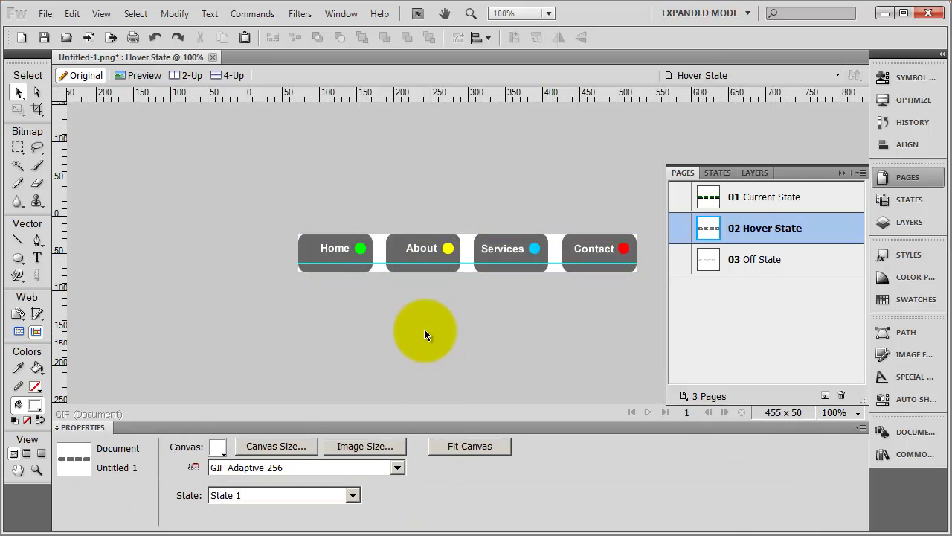
pyautogui.hotkey('alt', 'shift', 'u')
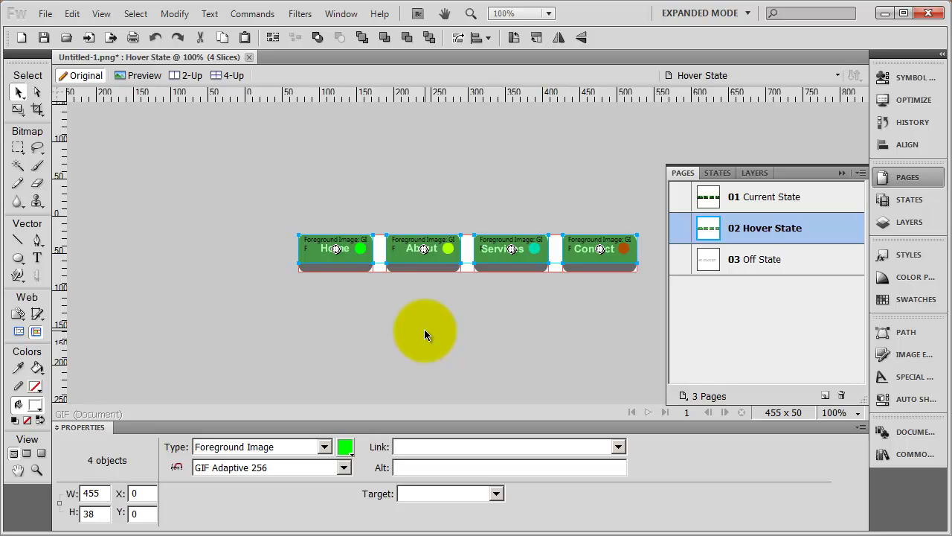
# Fit the Off State page's canvas to its four buttons
pyautogui.click(759, 260)
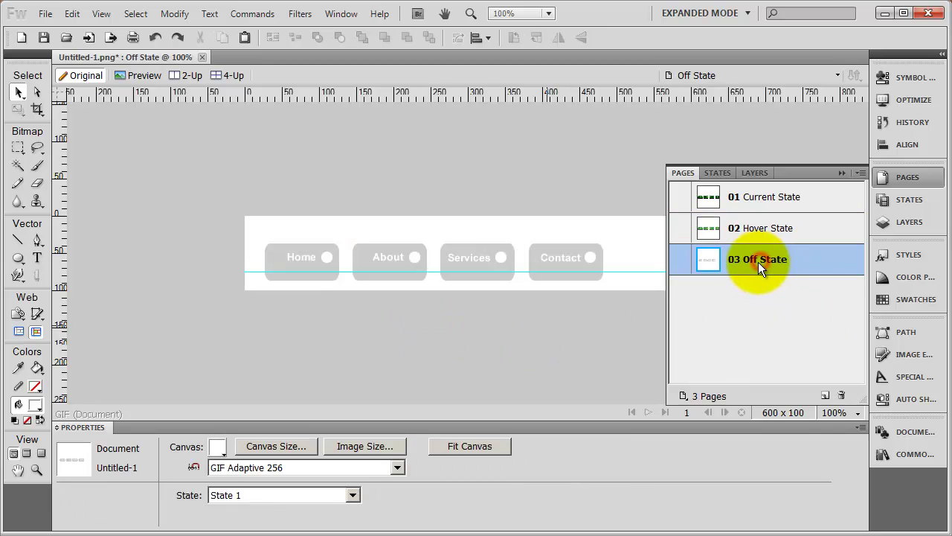
pyautogui.click(463, 445)
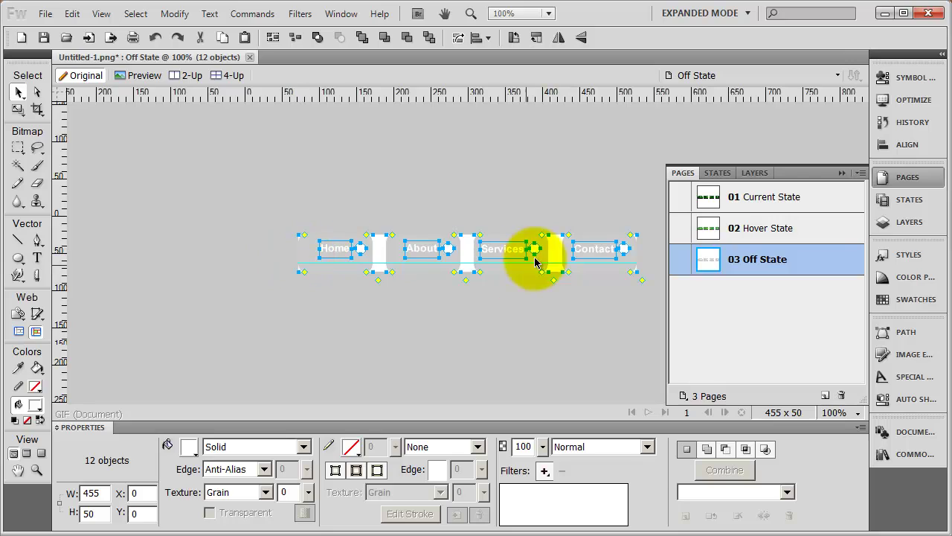
pyautogui.click(500, 151)
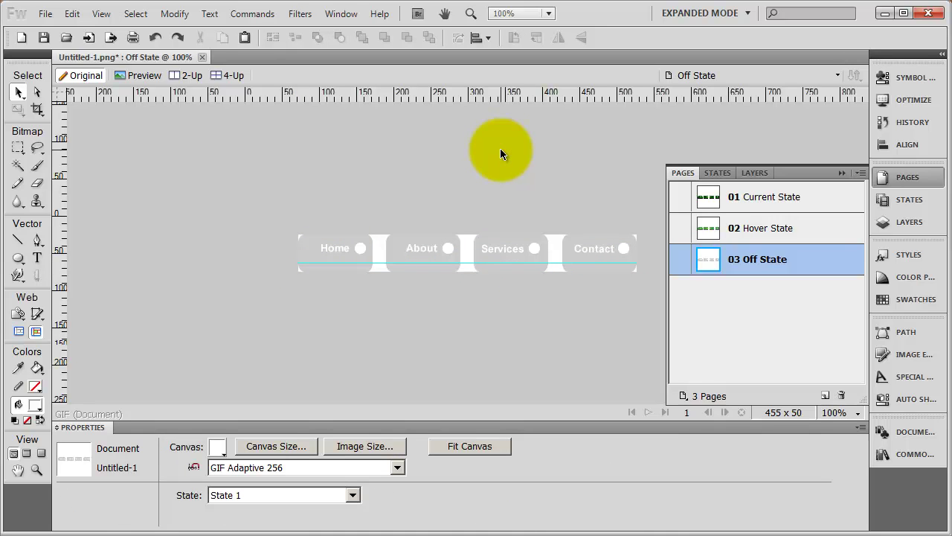
# Set the fill of the four rounded button rectangles on the Off State page to #eee
pyautogui.click(308, 248)
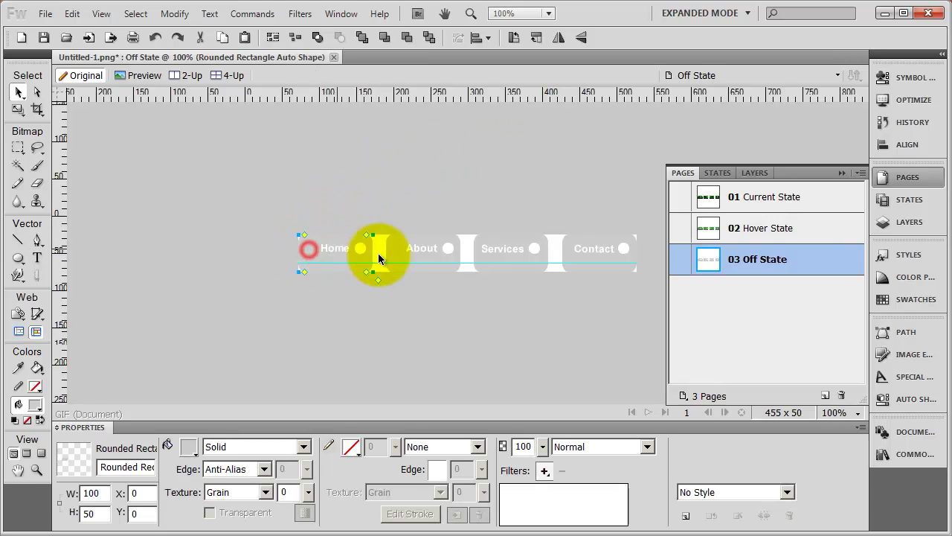
pyautogui.keyDown('shift'); pyautogui.click(462, 253); pyautogui.keyUp('shift')
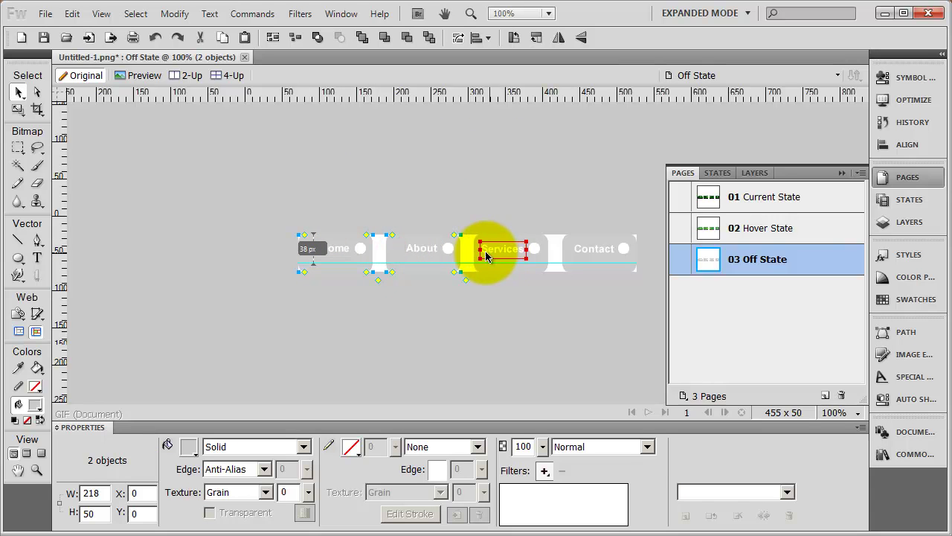
pyautogui.keyDown('shift'); pyautogui.click(553, 249); pyautogui.keyUp('shift')
pyautogui.keyDown('shift'); pyautogui.click(584, 240); pyautogui.keyUp('shift')
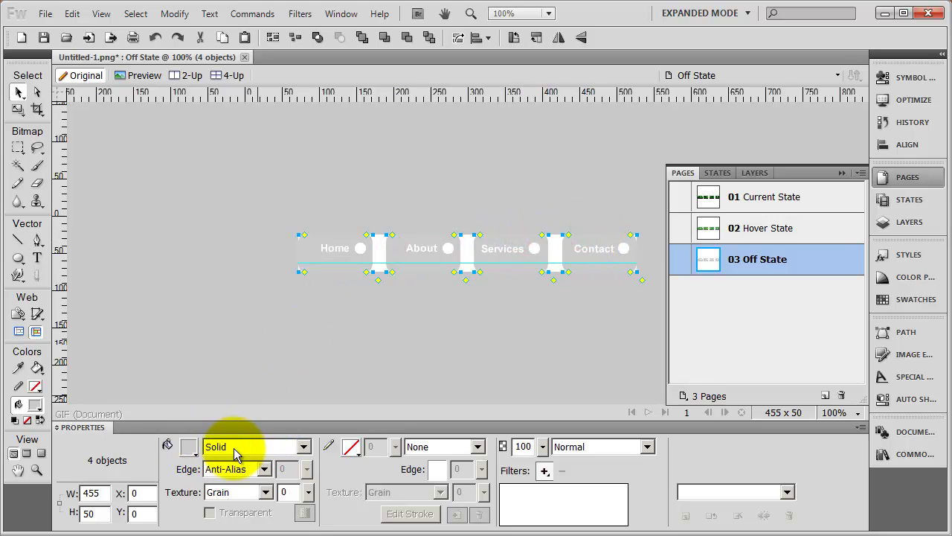
pyautogui.click(188, 447)
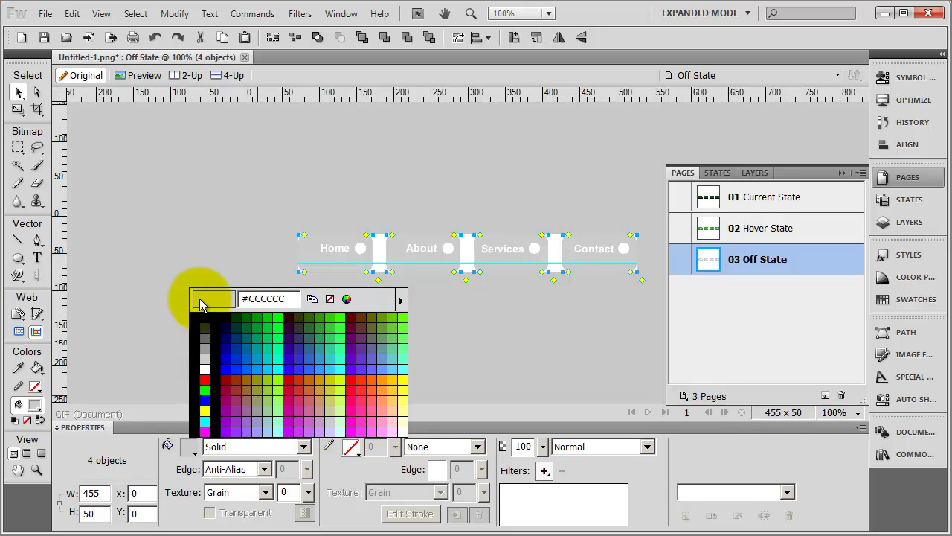
pyautogui.moveTo(287, 299); pyautogui.dragTo(244, 299)
pyautogui.write('#eee')
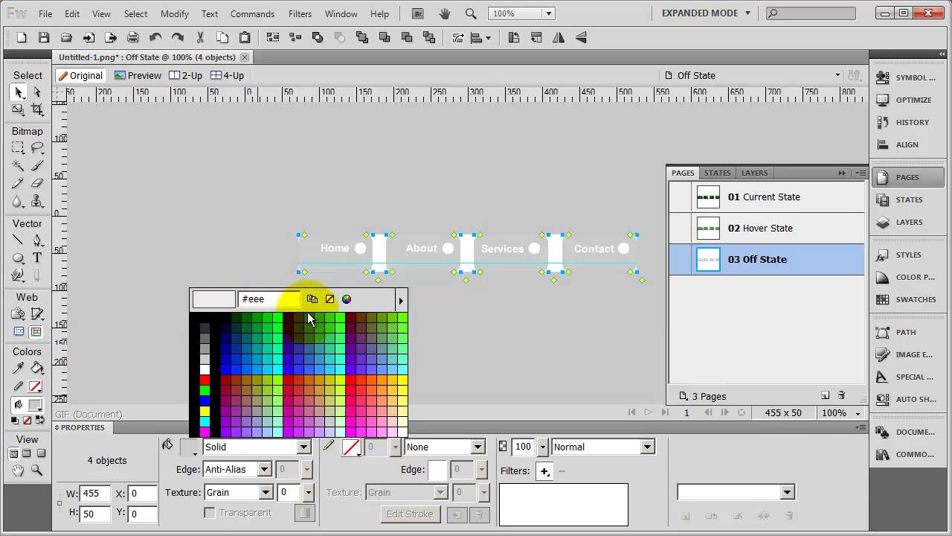
pyautogui.press('Return')
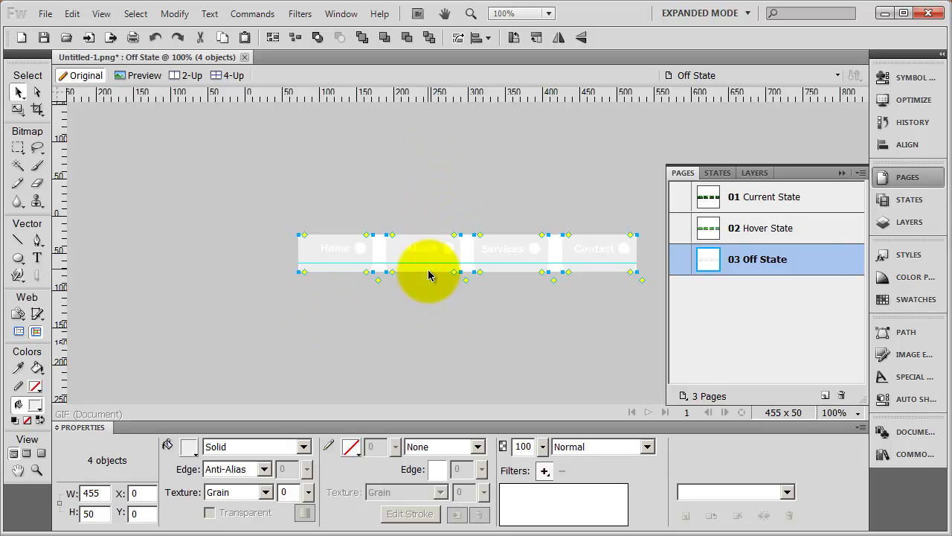
# Paste the four copied slices over the buttons on the Off State page
pyautogui.click(346, 150)
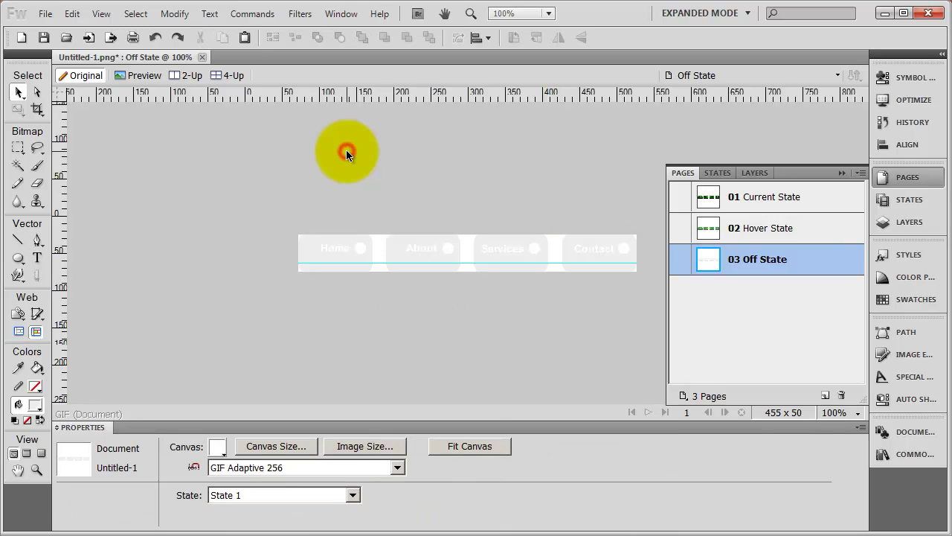
pyautogui.hotkey('ctrl', 'a')
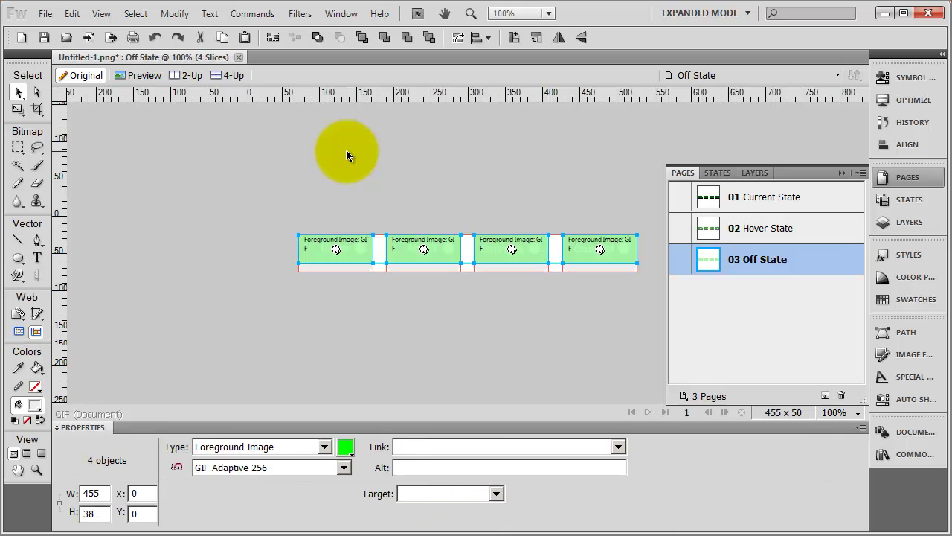
pyautogui.click(505, 371)
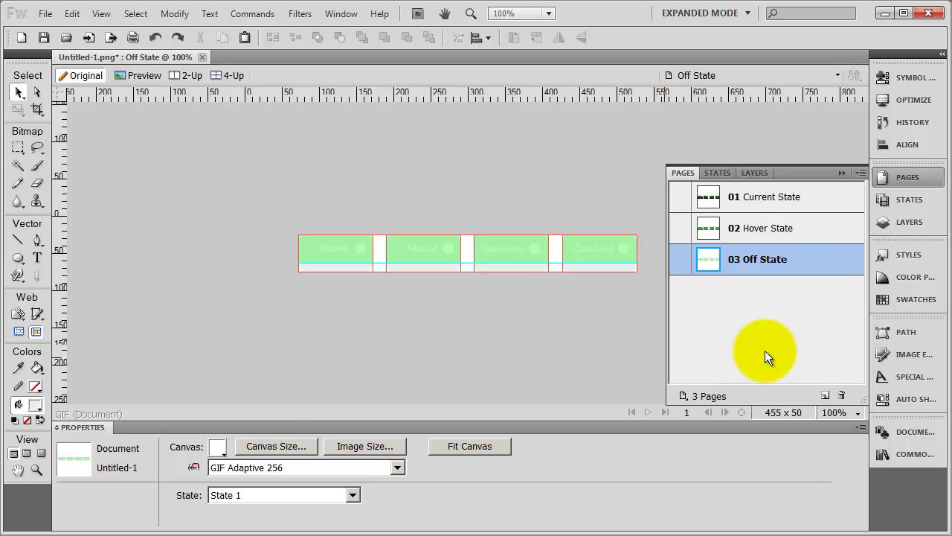
# Start saving the document under a new name and create a folder named Fireworks Buttons on the Desktop
pyautogui.hotkey('ctrl', 'shift', 's')
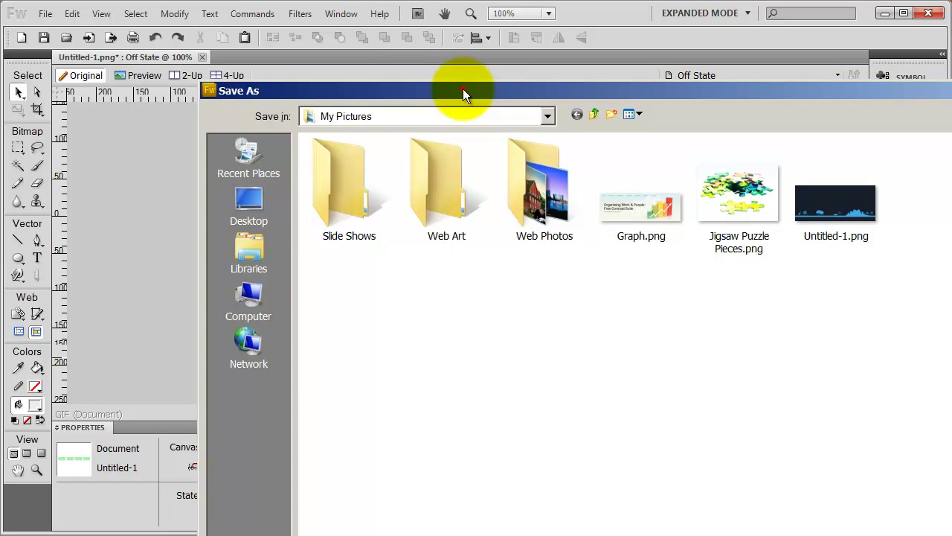
pyautogui.moveTo(463, 88); pyautogui.dragTo(331, 22)
pyautogui.moveTo(951, 535); pyautogui.dragTo(746, 448)
pyautogui.click(117, 127)
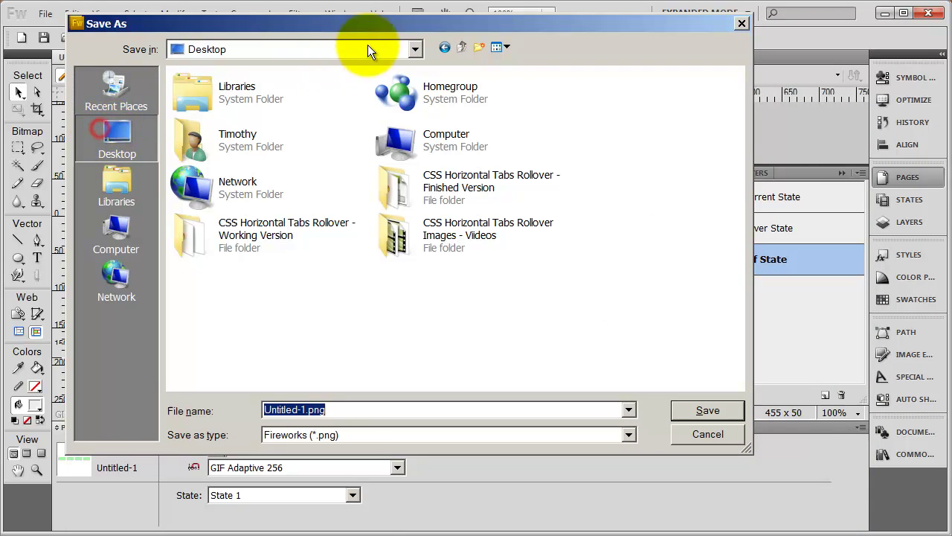
pyautogui.click(479, 47)
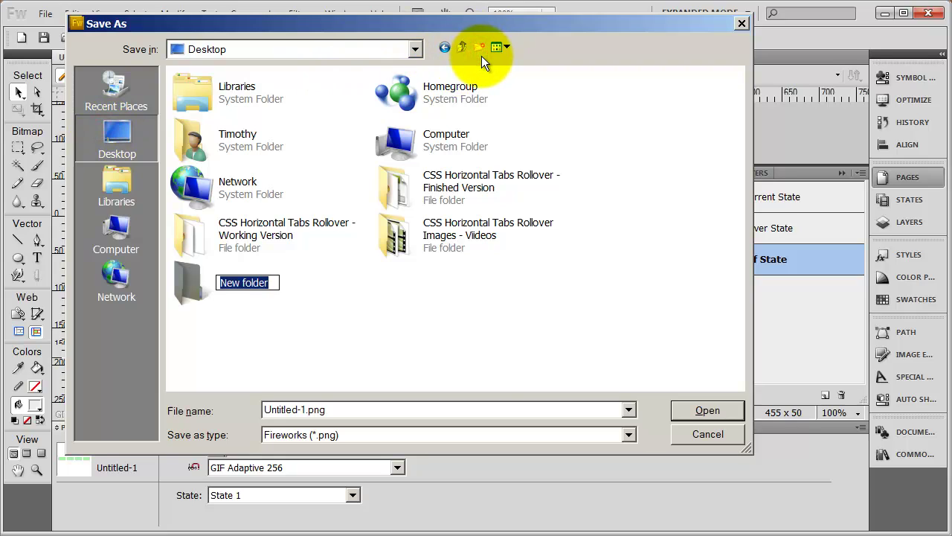
pyautogui.write('Firewo')
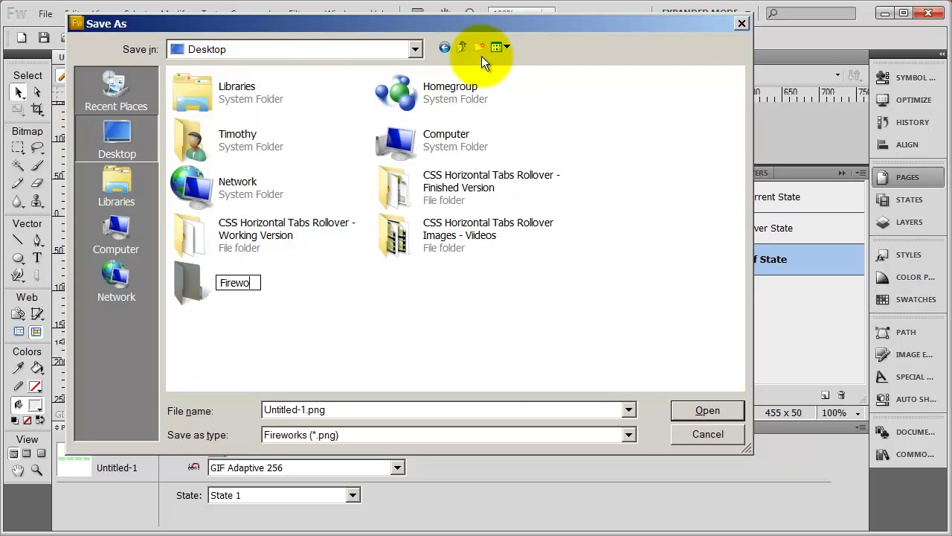
pyautogui.write('rks Buttons')
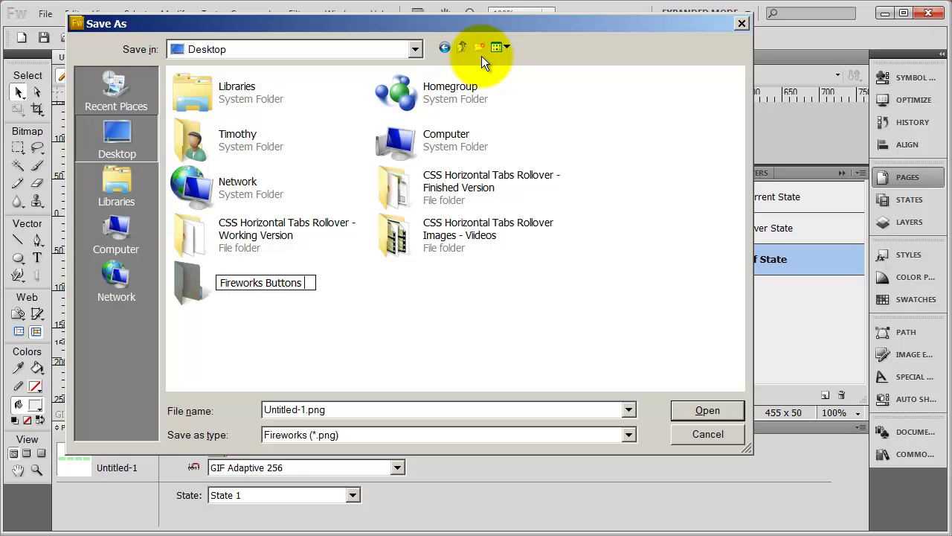
pyautogui.press('Return')
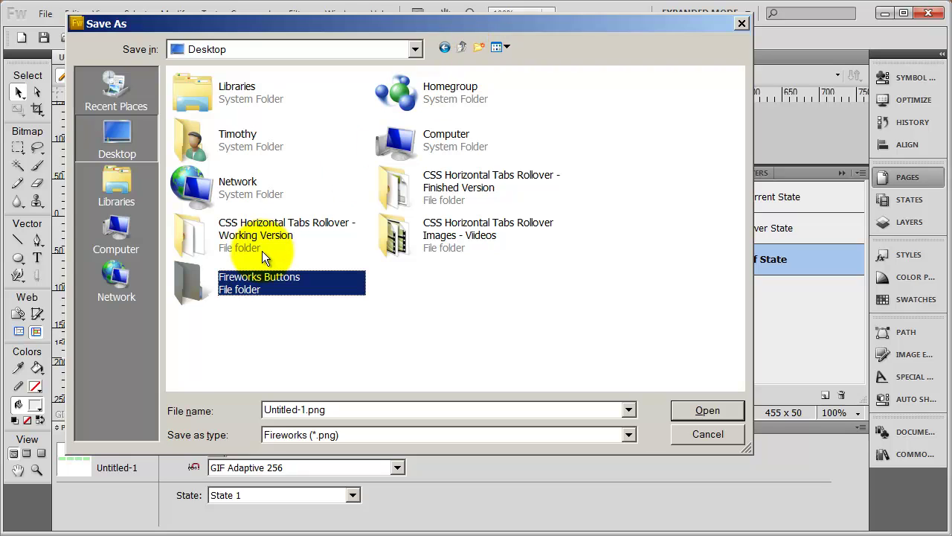
# Save the document as nav-bar in the Fireworks Buttons folder, in Fireworks PNG format
pyautogui.doubleClick(256, 280)
pyautogui.doubleClick(367, 412)
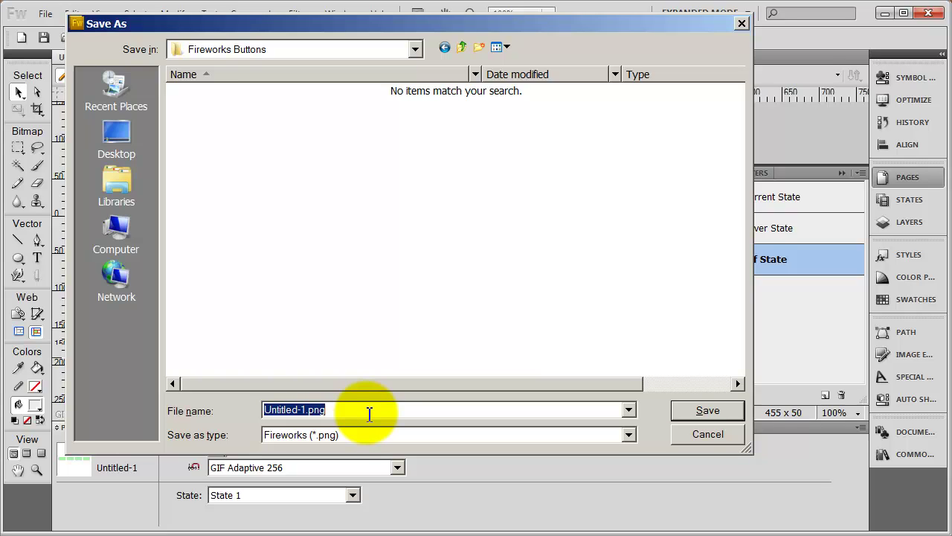
pyautogui.write('nav-bar')
pyautogui.press('Return')
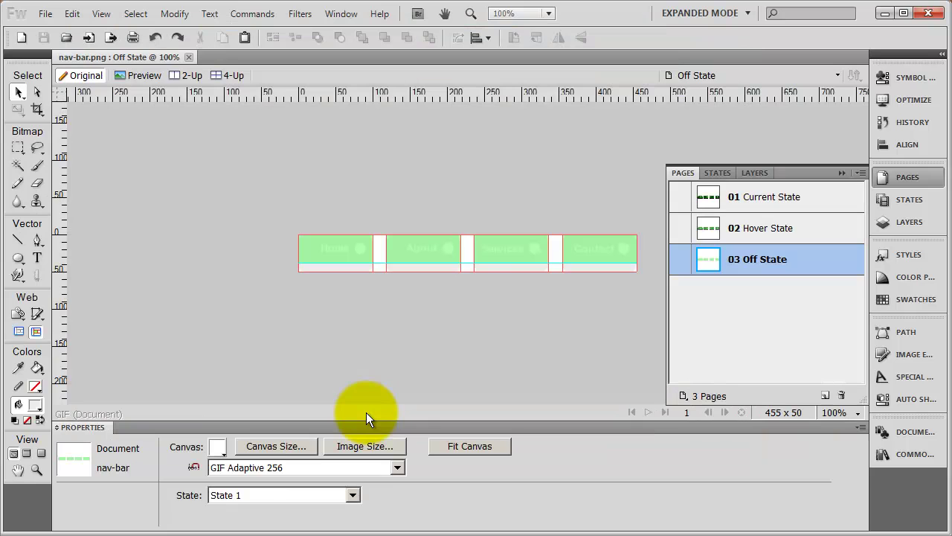
# Review the slices on the Current State, Hover State and Off State pages in turn
pyautogui.click(768, 199)
pyautogui.click(774, 227)
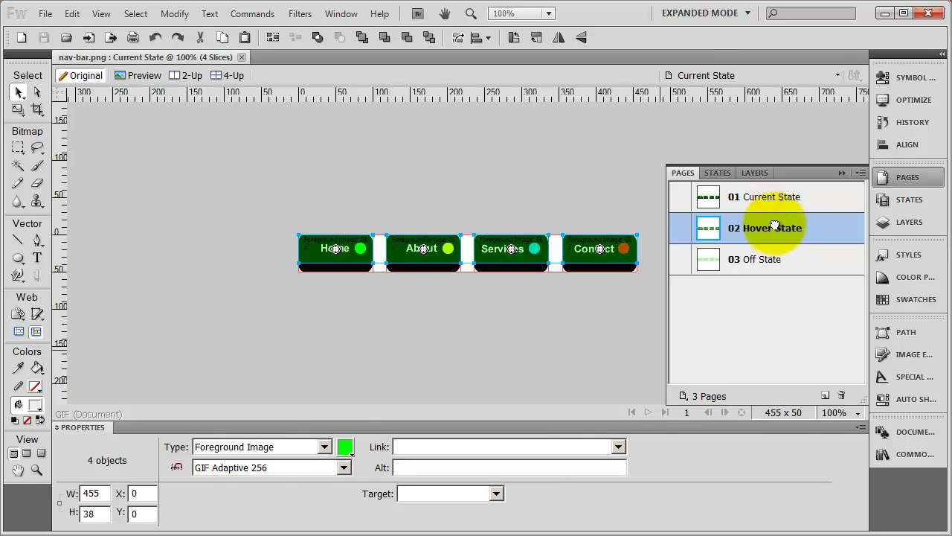
pyautogui.click(772, 270)
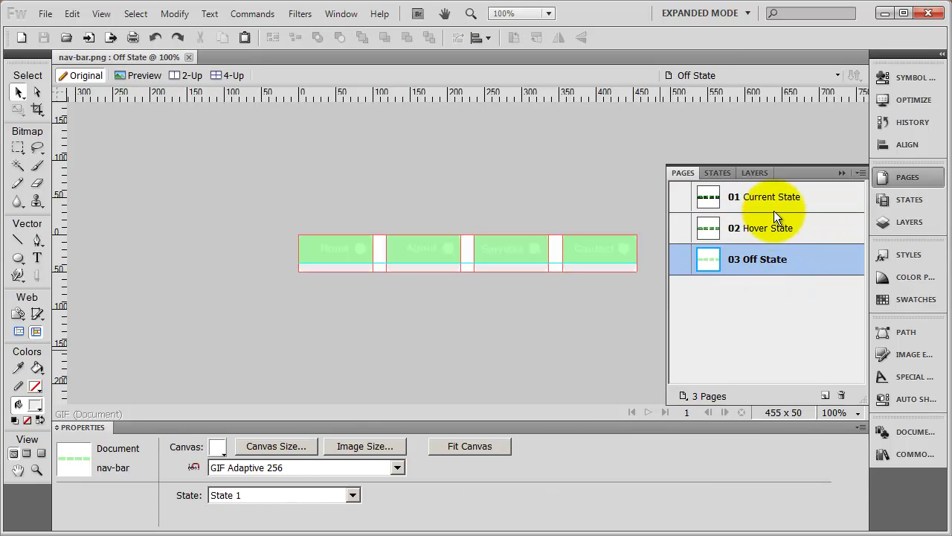
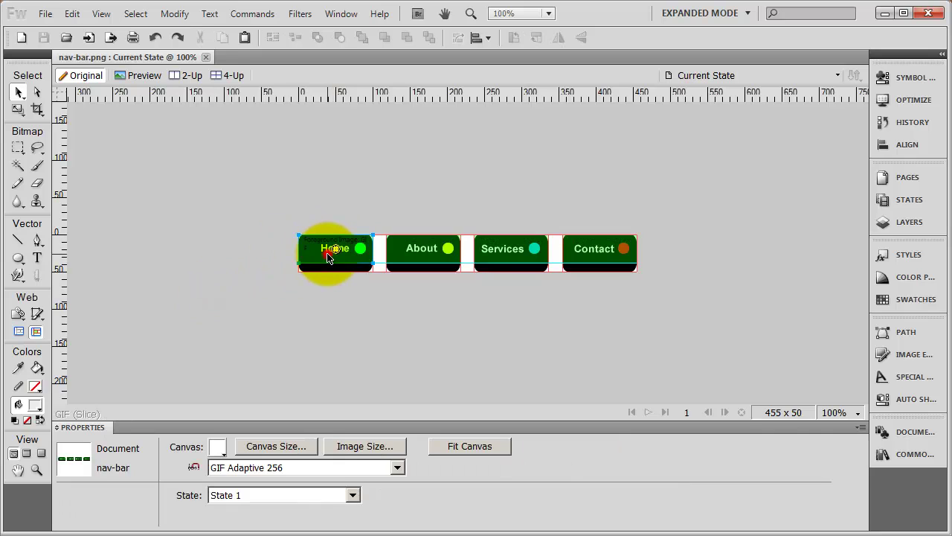
# Check the object name and properties of the Home slice on the Current State page
pyautogui.click(331, 247)
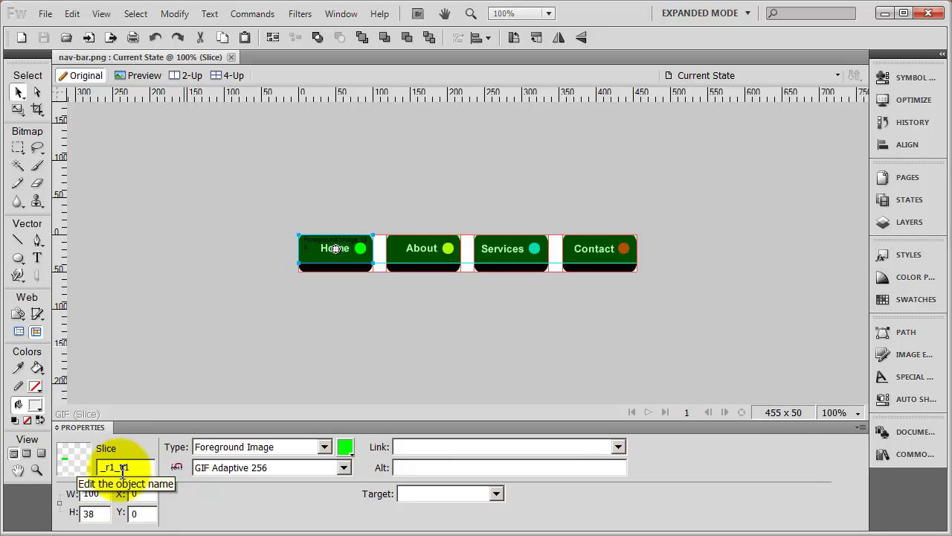
pyautogui.click(601, 346)
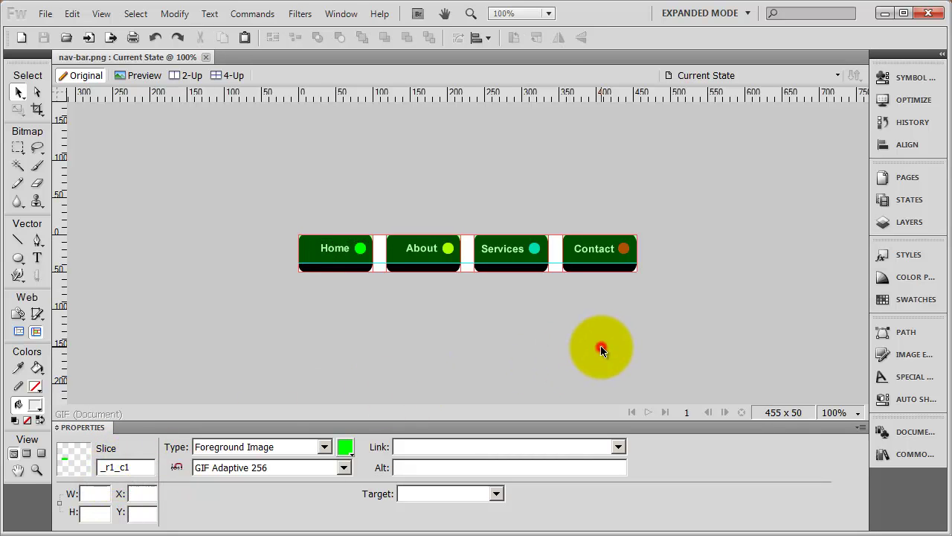
pyautogui.click(583, 258)
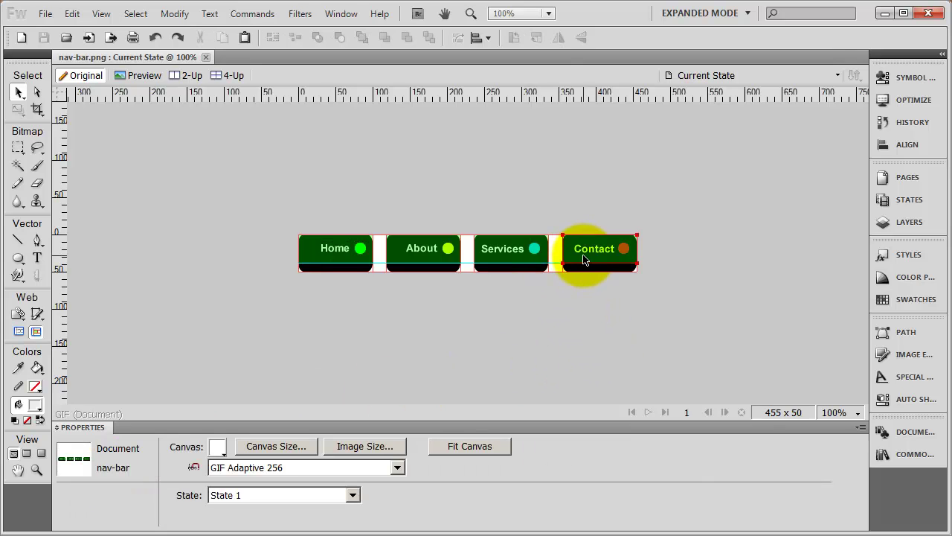
pyautogui.click(330, 257)
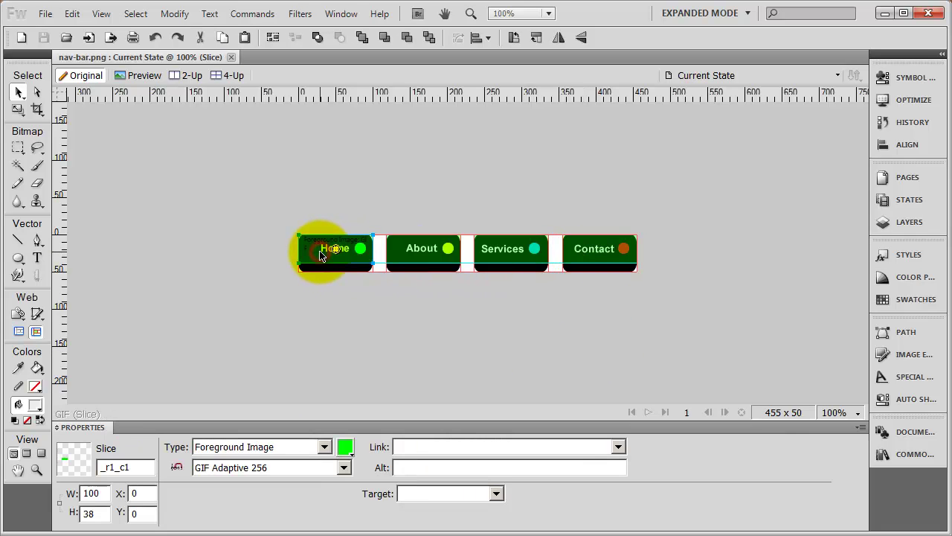
# Name the Home slice home-current and the About slice about-current on the Current State page
pyautogui.click(138, 467)
pyautogui.write('home-curren')
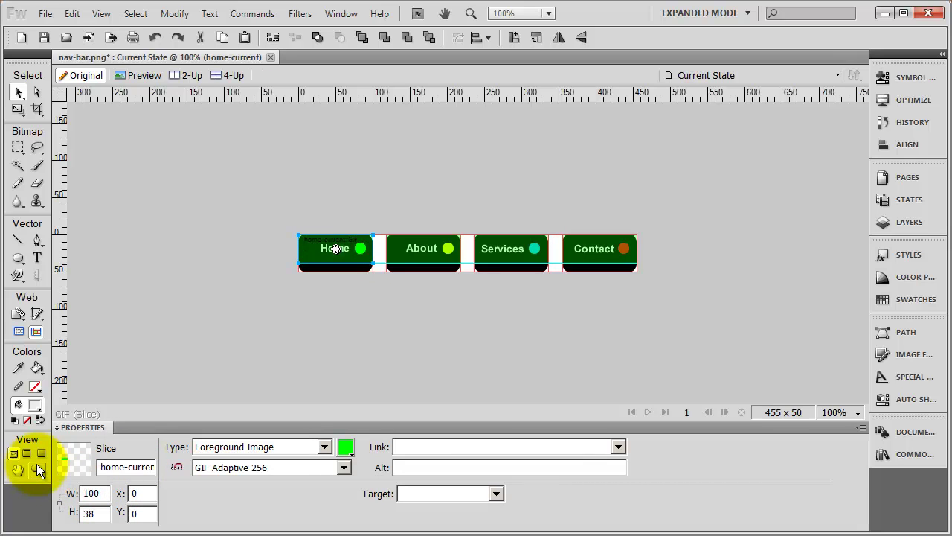
pyautogui.click(401, 244)
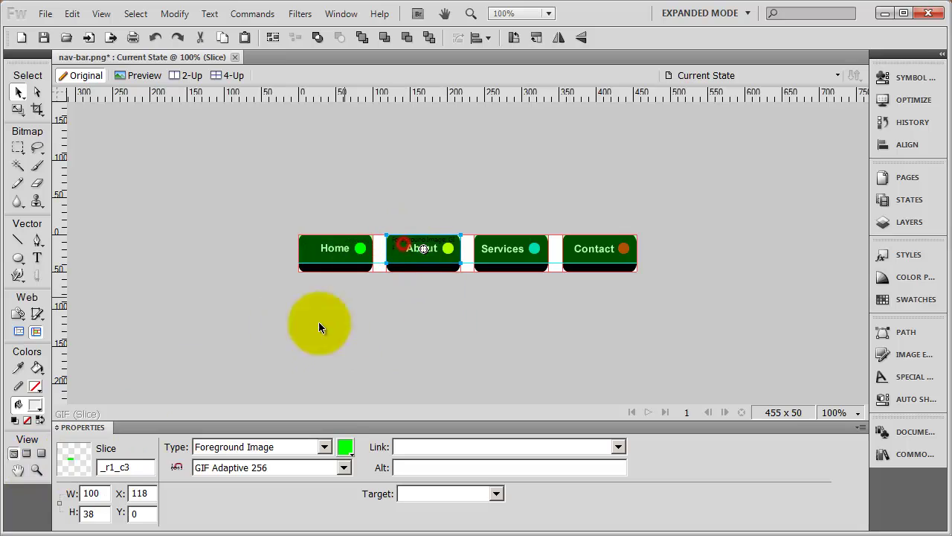
pyautogui.click(123, 467)
pyautogui.write('about-current')
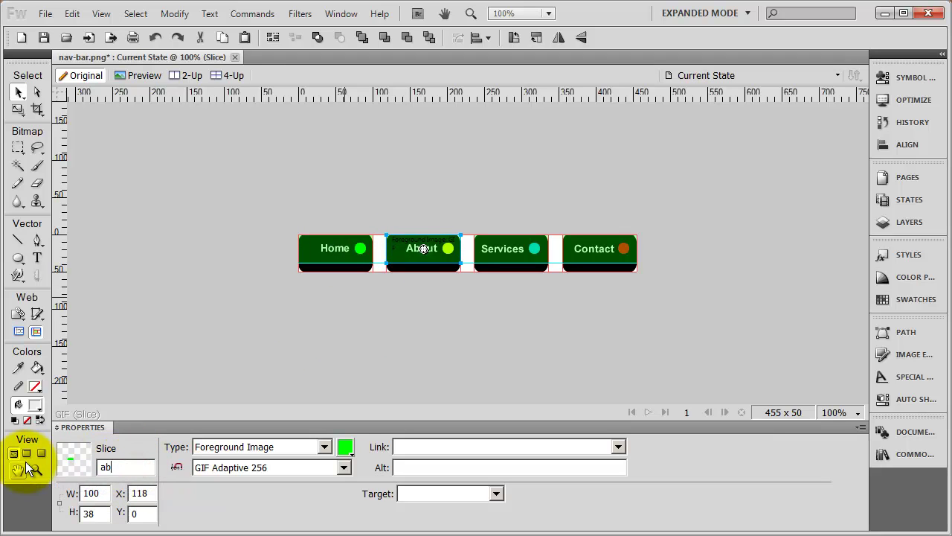
pyautogui.press('Return')
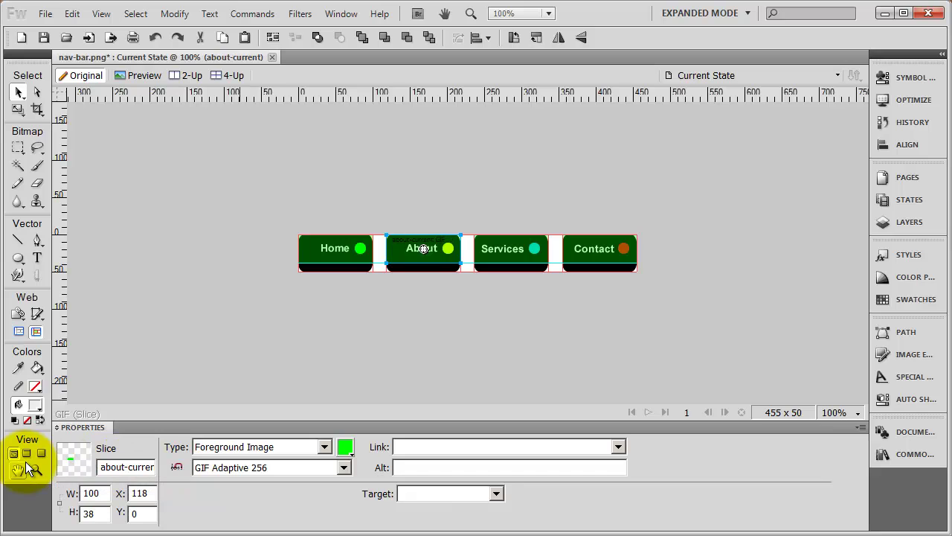
# Name the Services slice services-current and the Contact slice contact-current, then deselect everything
pyautogui.click(498, 251)
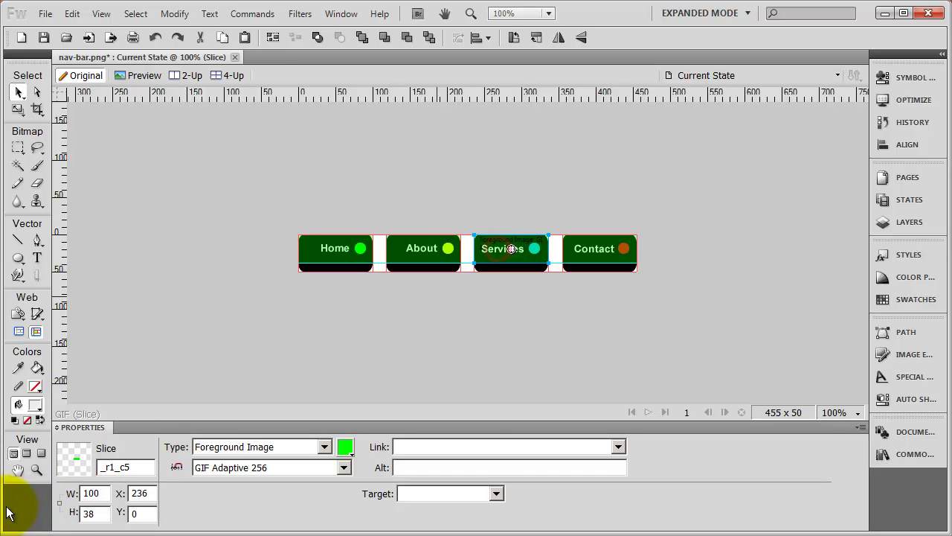
pyautogui.click(139, 467)
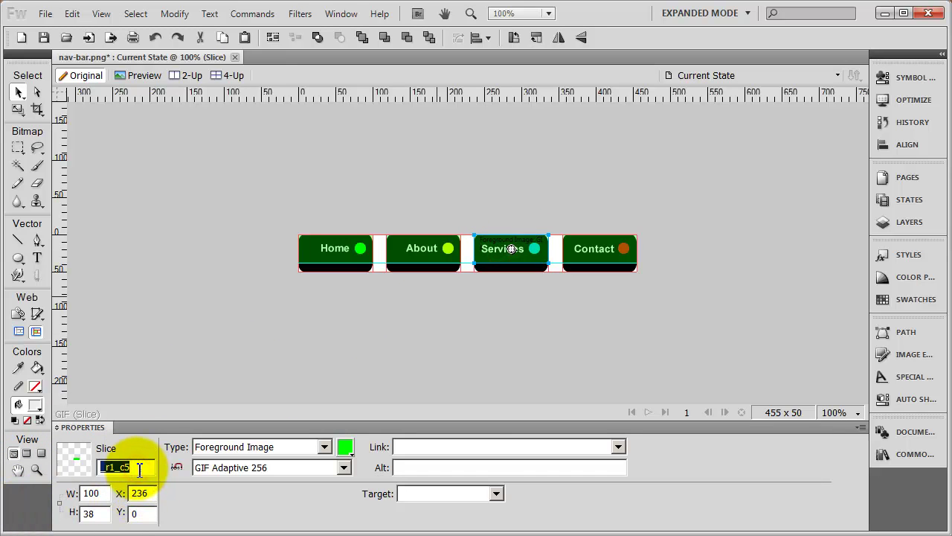
pyautogui.write('ser')
pyautogui.press('Return')
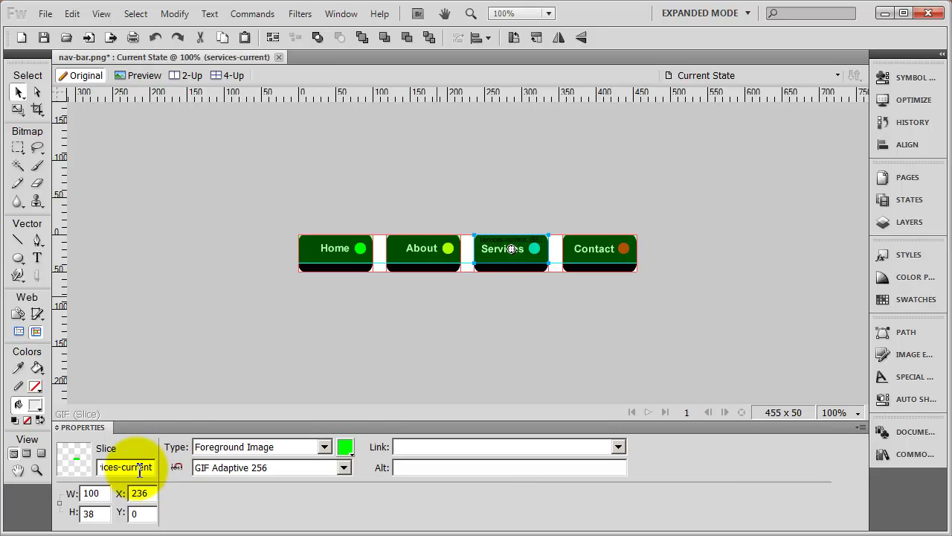
pyautogui.click(586, 253)
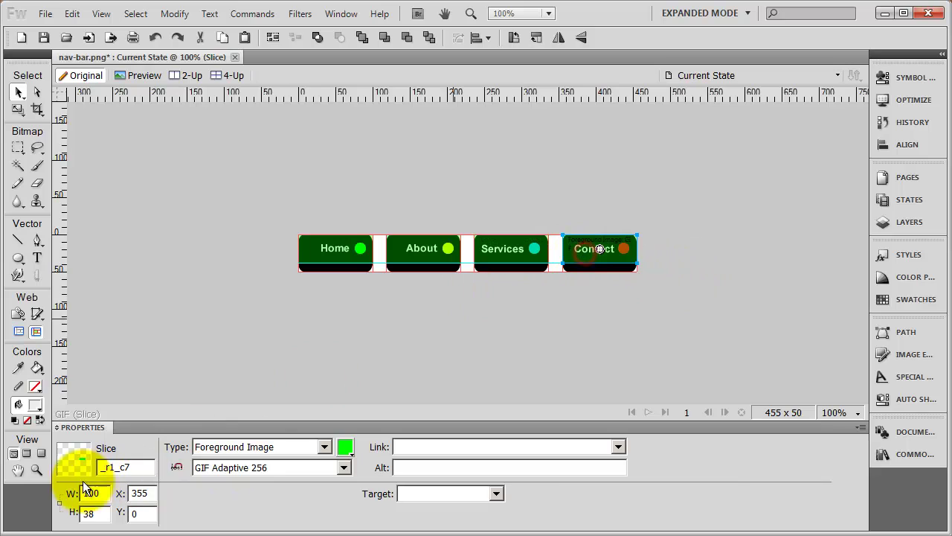
pyautogui.click(119, 466)
pyautogui.write('contac')
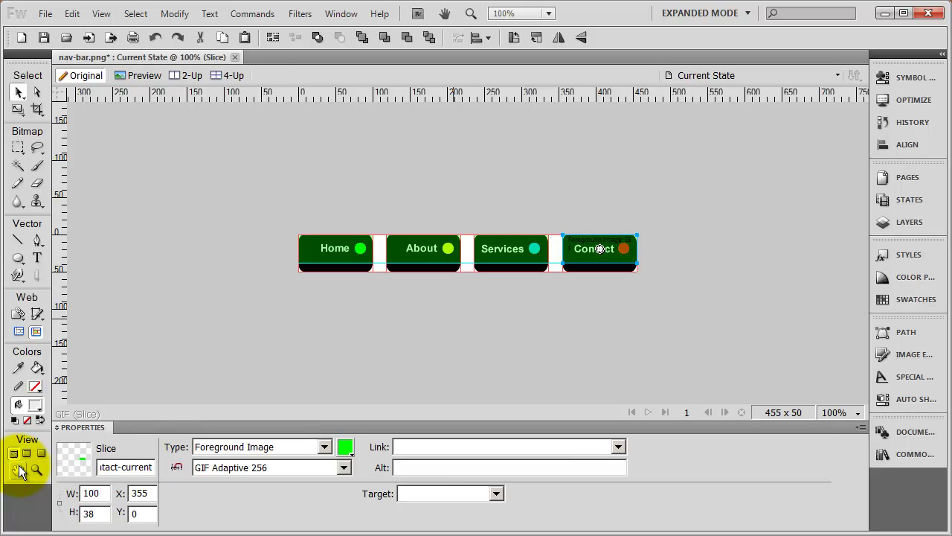
pyautogui.press('Return')
pyautogui.click(350, 339)
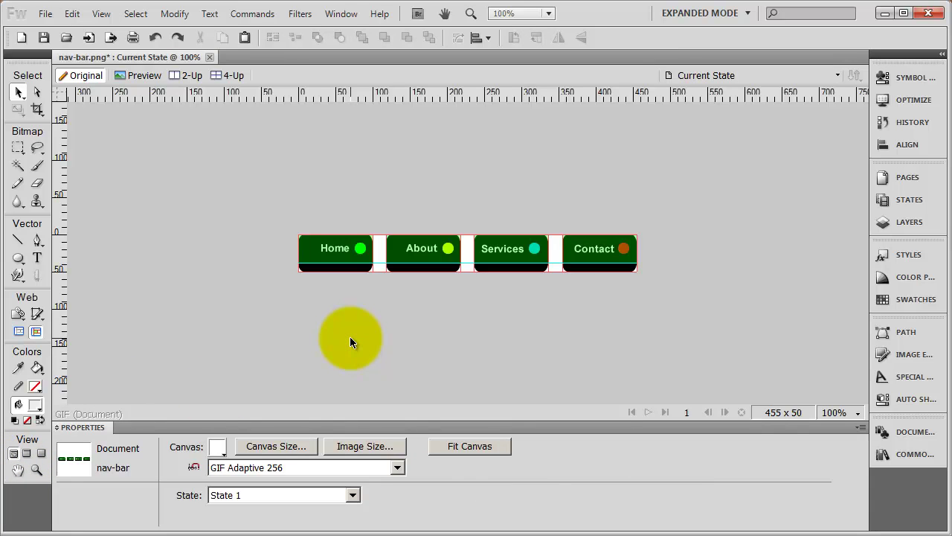
# Switch to the Hover State page and name its Home slice home-hover
pyautogui.click(330, 253)
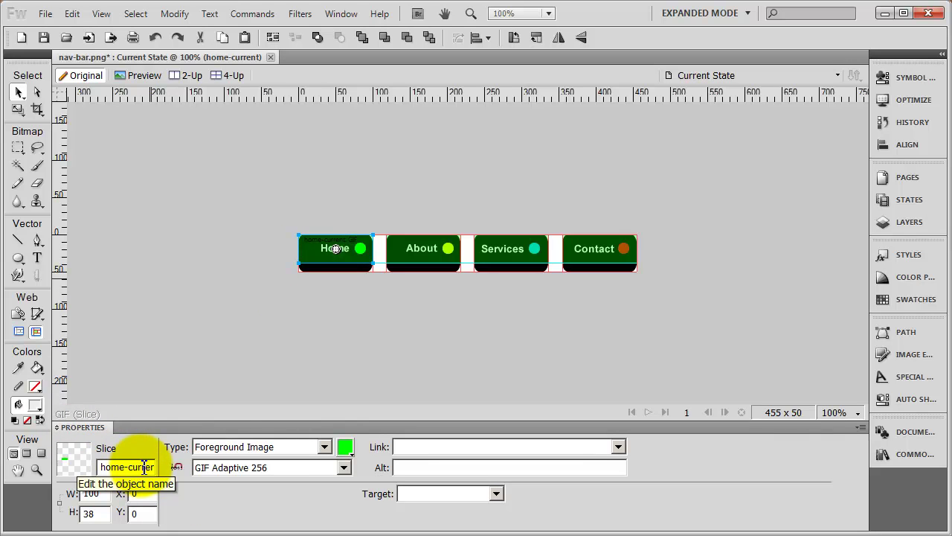
pyautogui.click(901, 180)
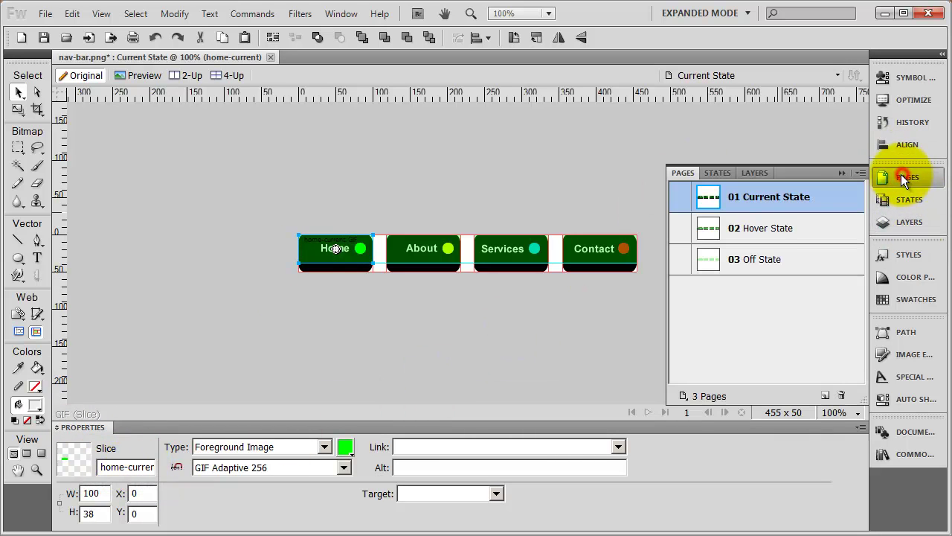
pyautogui.click(745, 230)
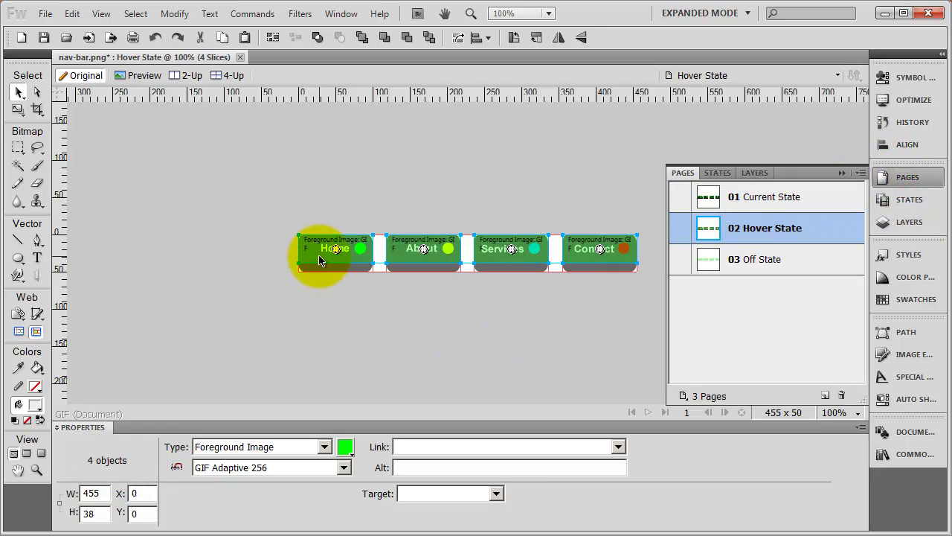
pyautogui.click(374, 326)
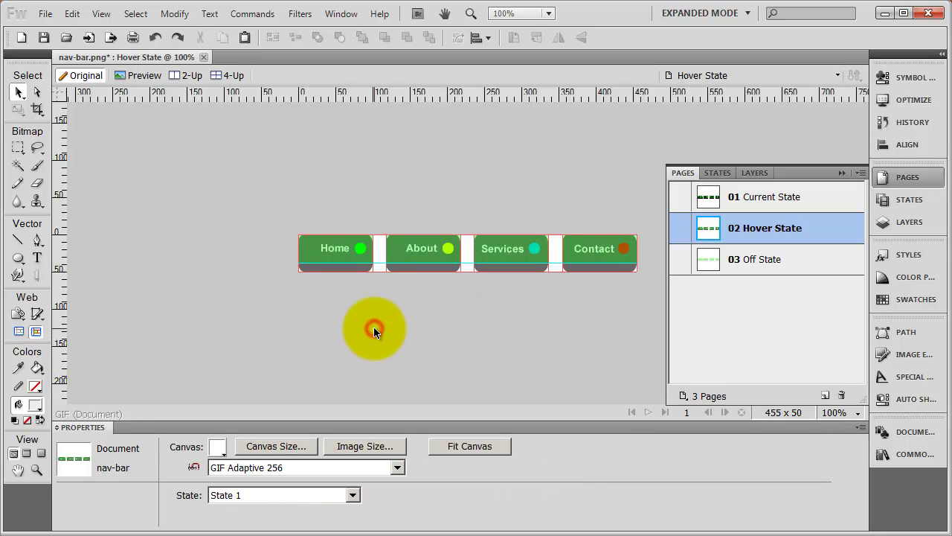
pyautogui.click(327, 248)
pyautogui.click(145, 466)
pyautogui.doubleClick(145, 467)
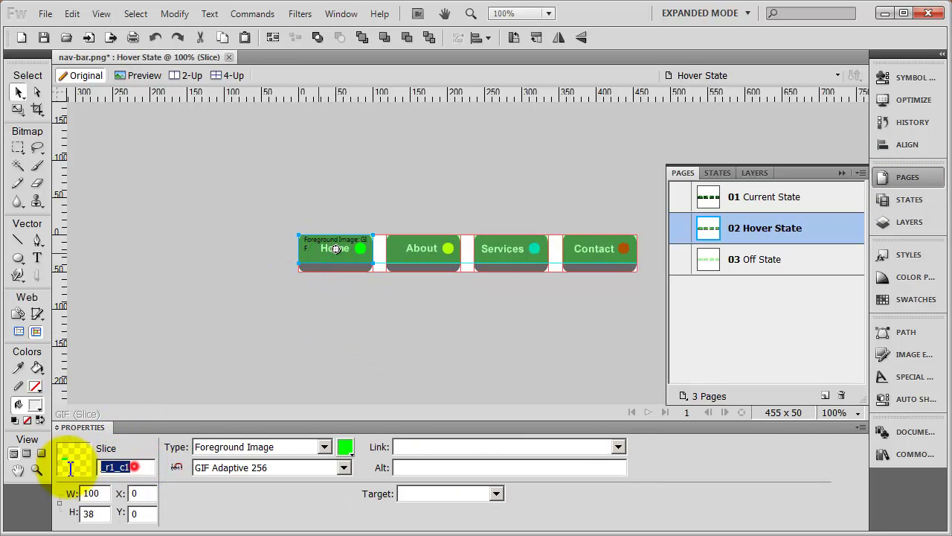
pyautogui.write('home-hover')
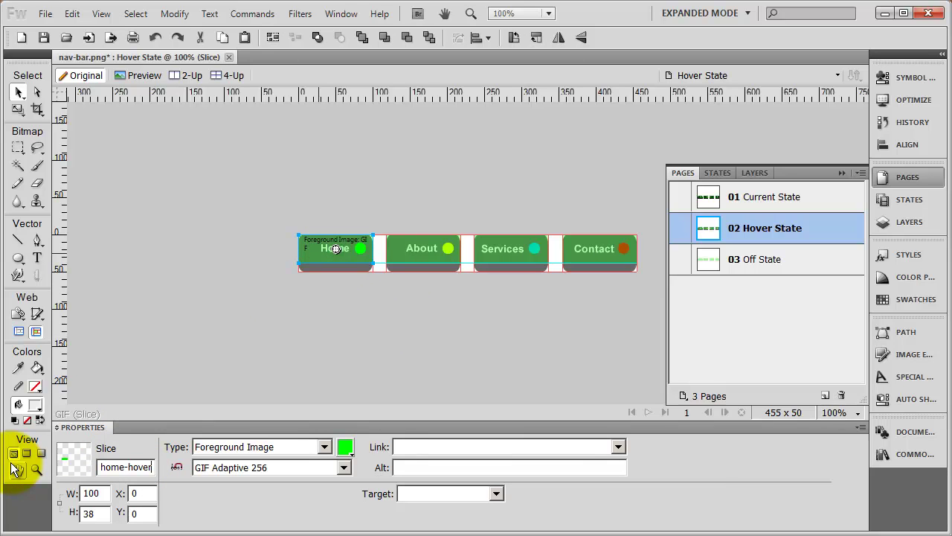
pyautogui.press('Return')
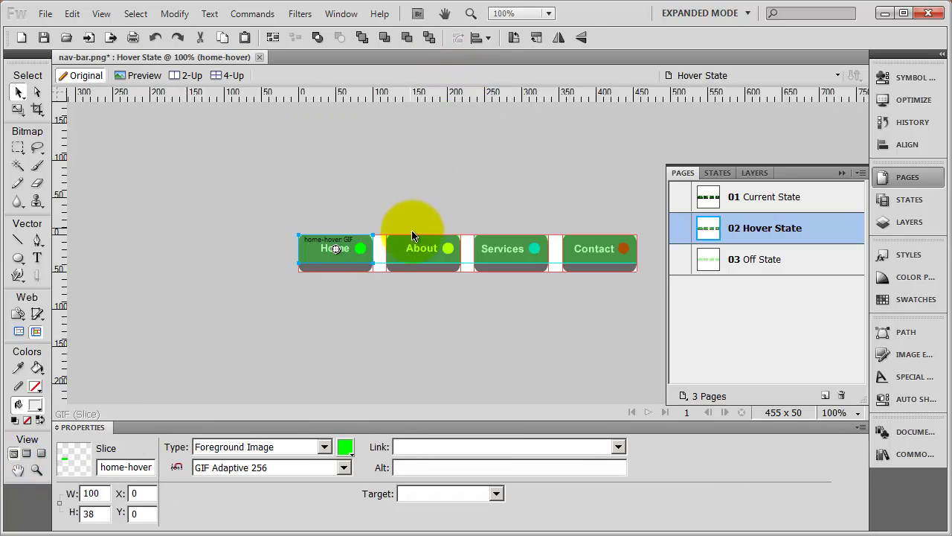
# Name the About slice on the Hover State page about-hover
pyautogui.click(411, 257)
pyautogui.doubleClick(121, 467)
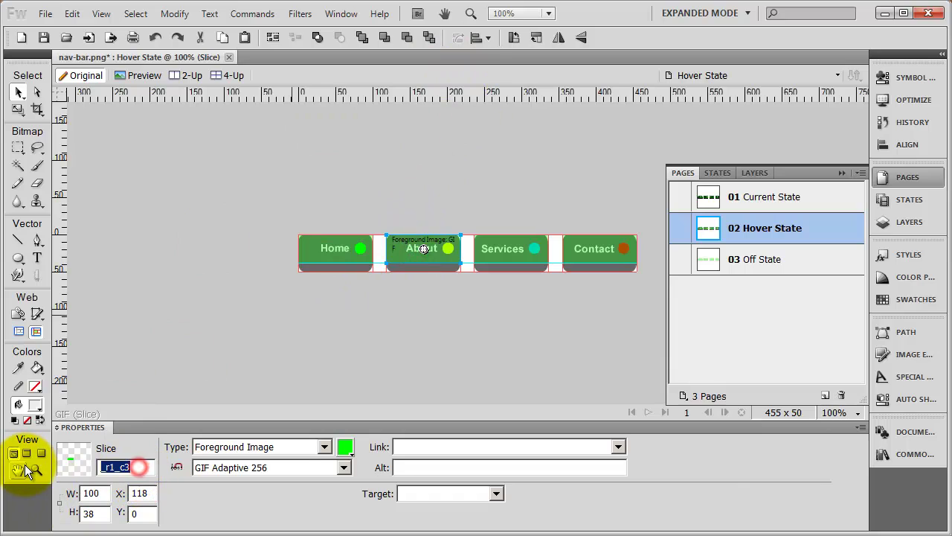
pyautogui.write('about-')
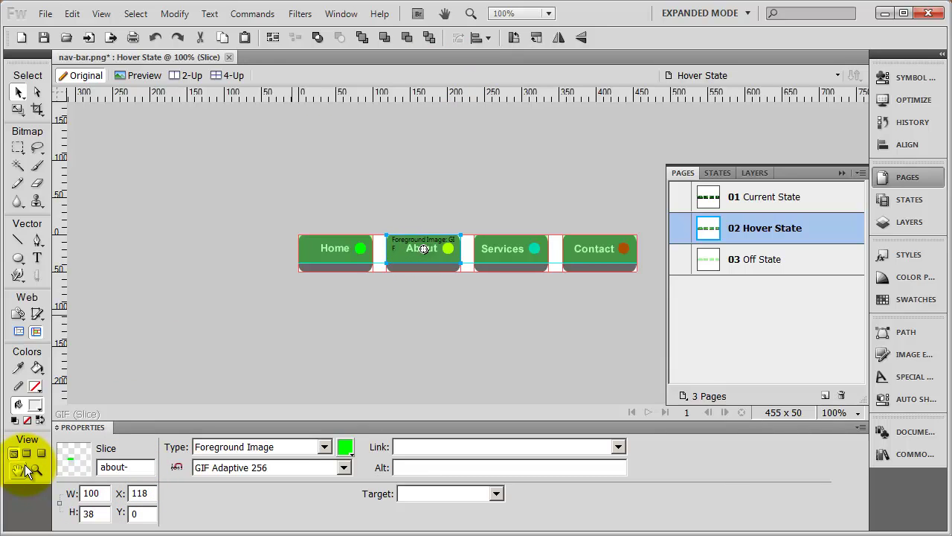
pyautogui.write('hover')
pyautogui.press('Return')
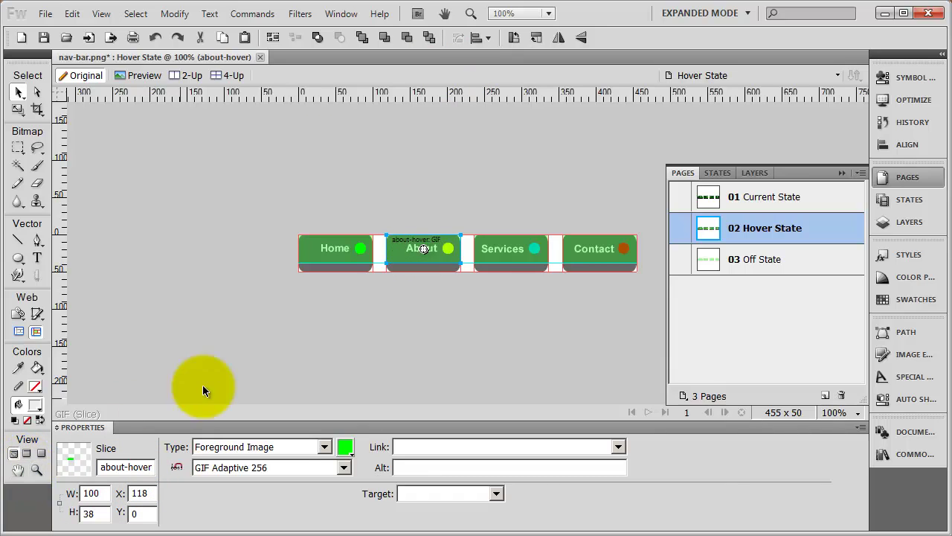
# Name the Services slice on the Hover State page services-hover
pyautogui.click(491, 253)
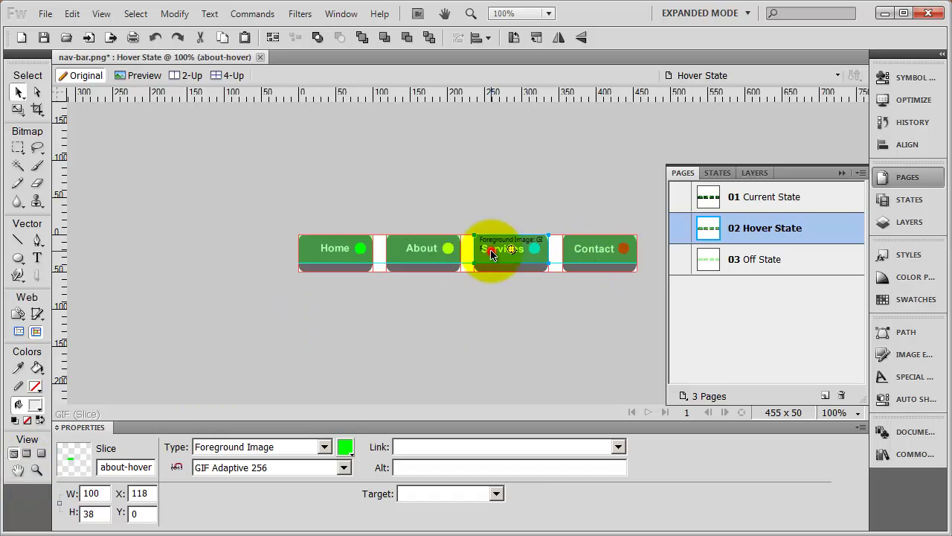
pyautogui.doubleClick(140, 467)
pyautogui.write('services')
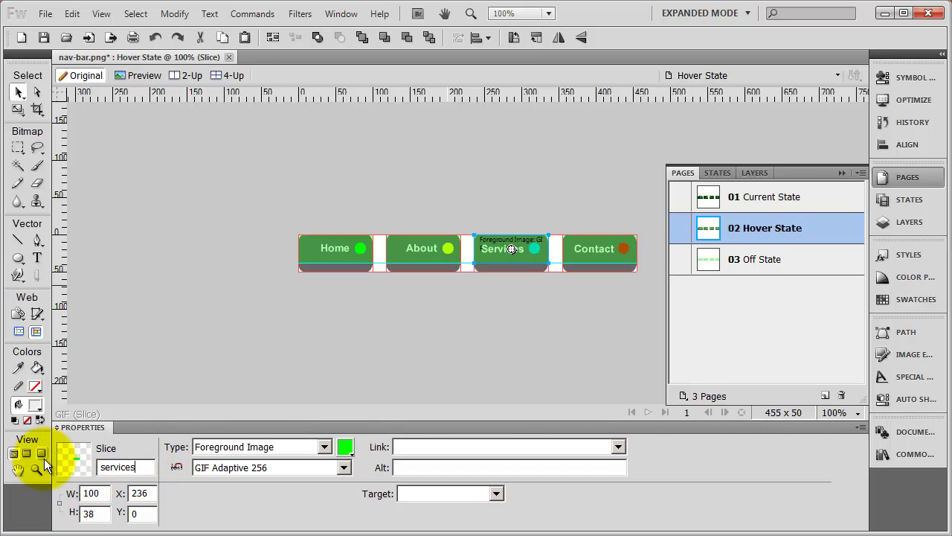
pyautogui.write('-hover')
pyautogui.press('Return')
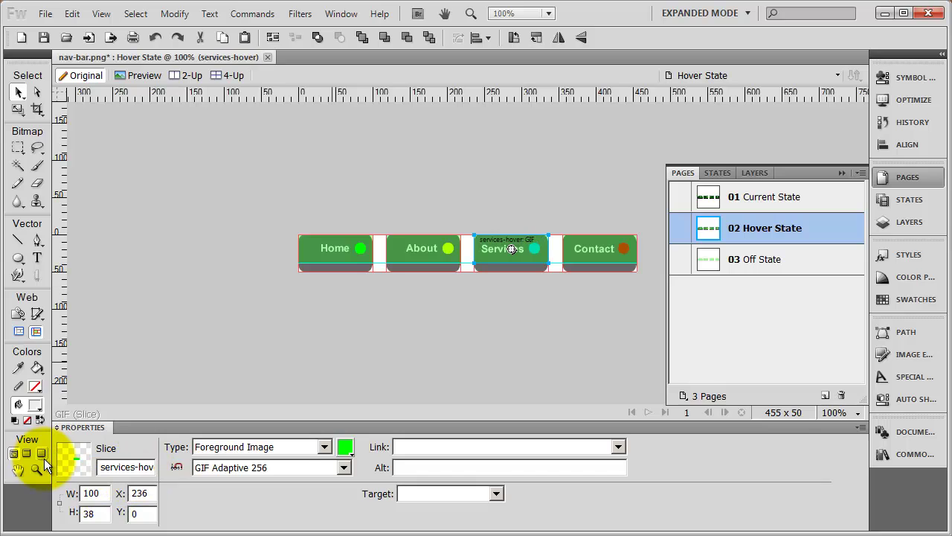
# Name the Contact slice on the Hover State page contact-hover
pyautogui.click(603, 261)
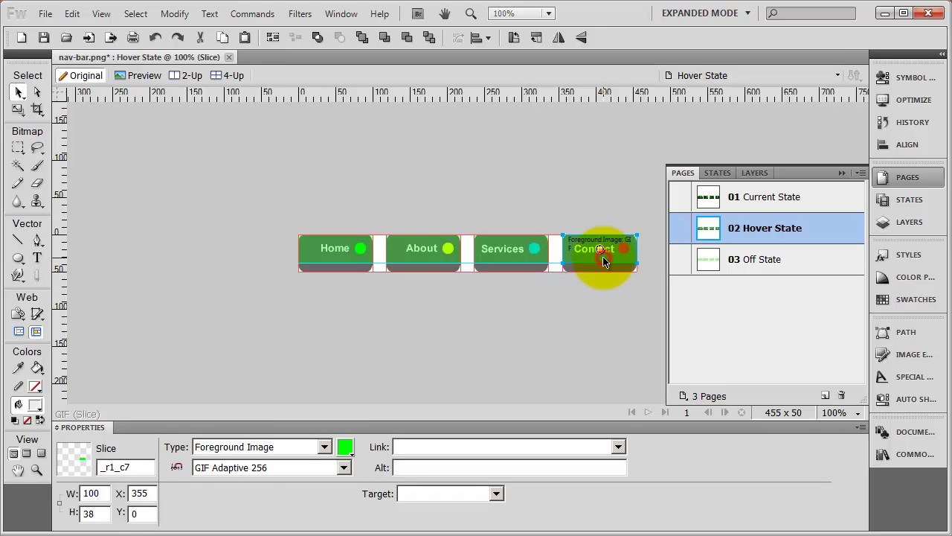
pyautogui.doubleClick(140, 468)
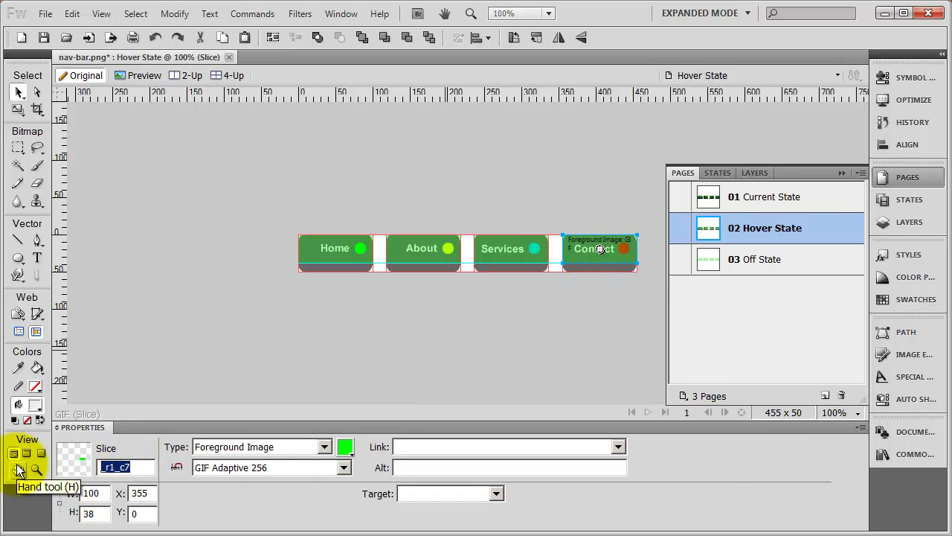
pyautogui.write('contact-ho')
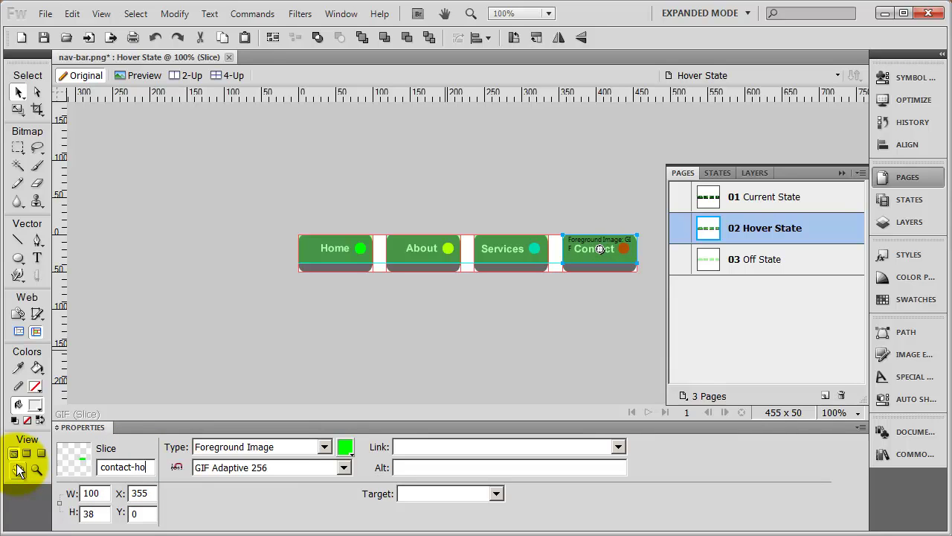
pyautogui.write('ver')
pyautogui.press('Return')
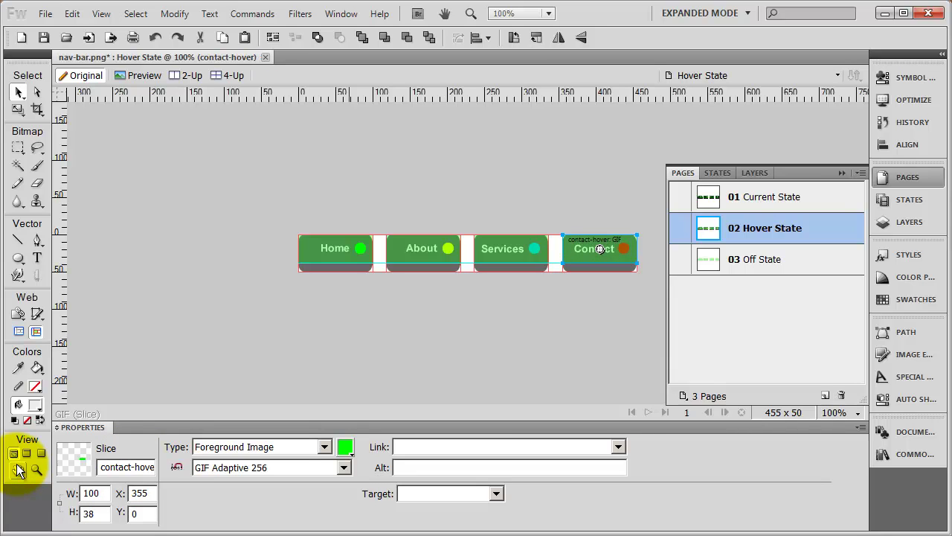